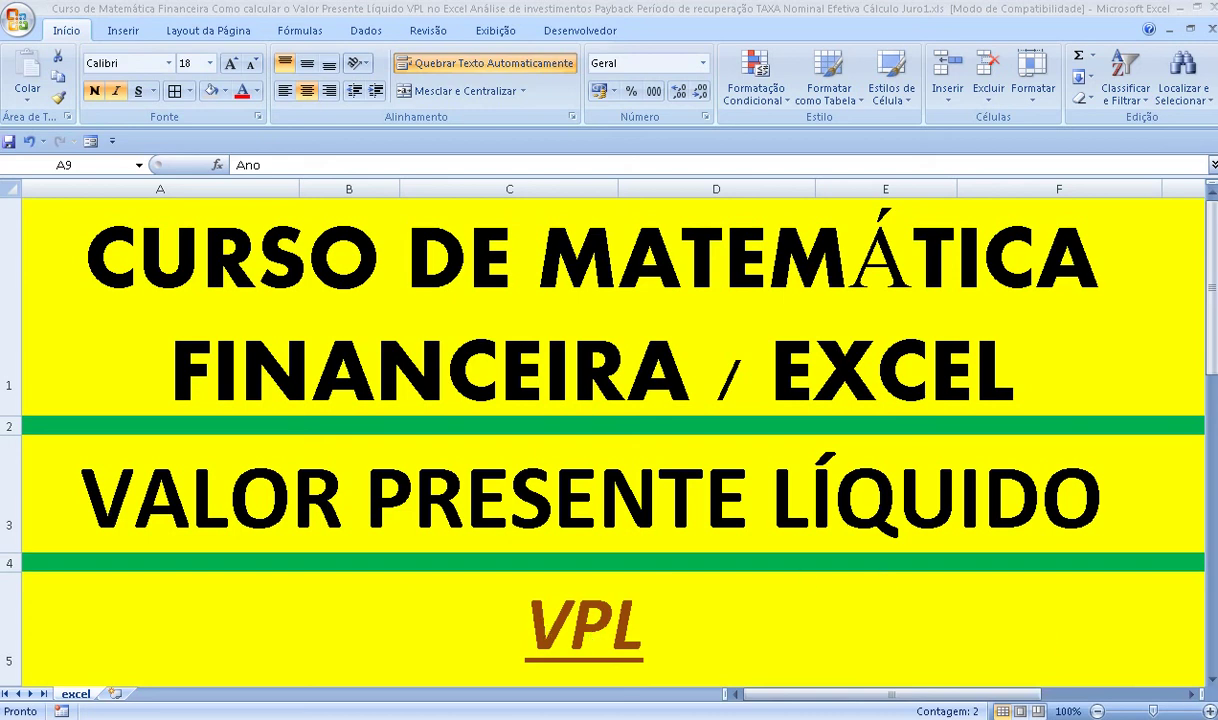
Focus the Excel workbook showing the 'Valor Presente Líquido – VPL' title sheet.
click(1210, 317)
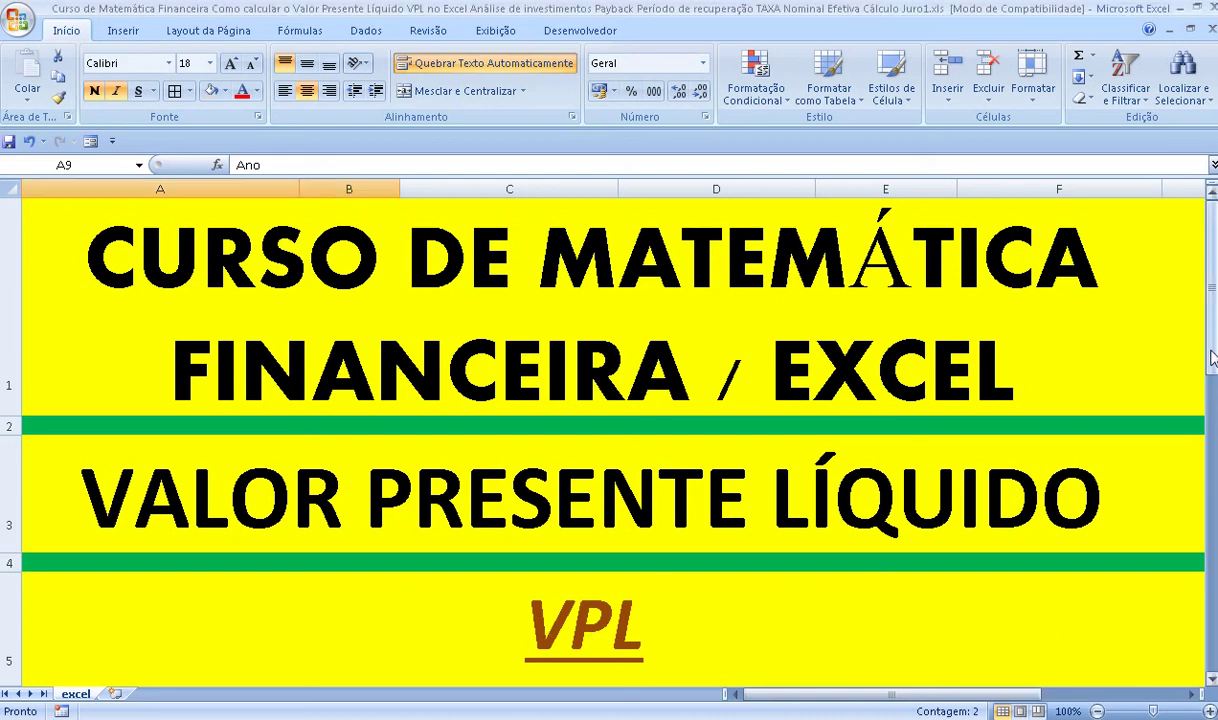
click(1210, 680)
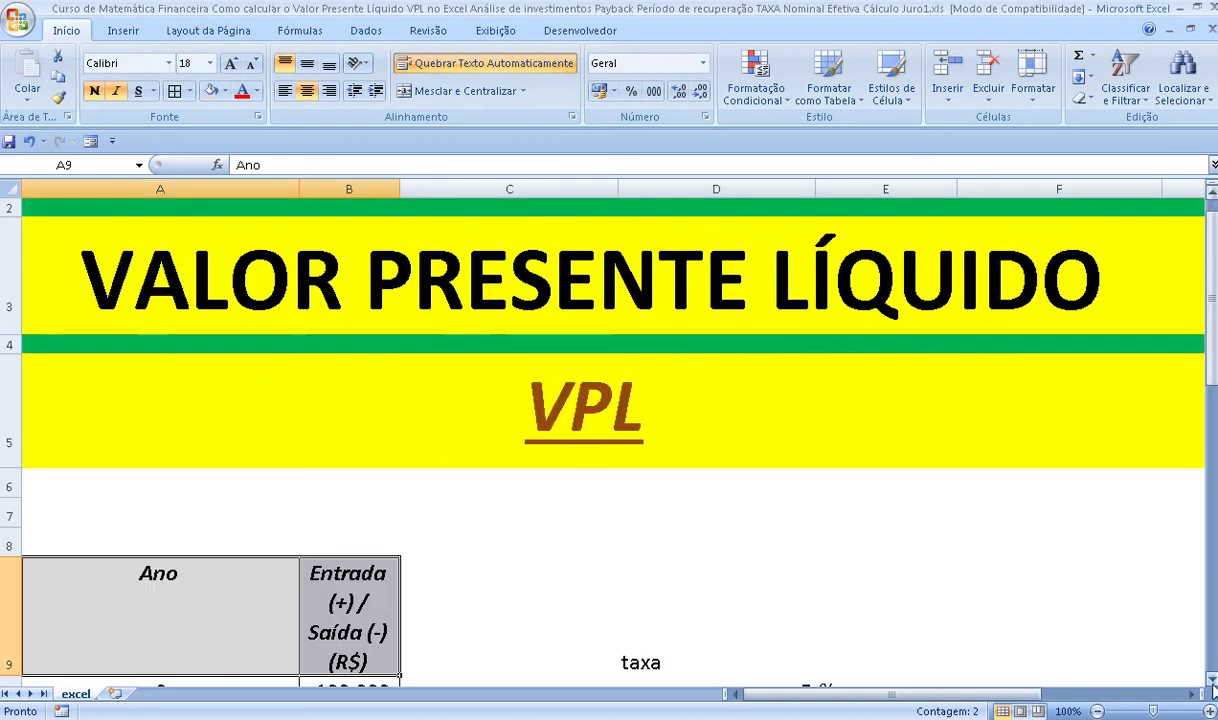
click(1210, 680)
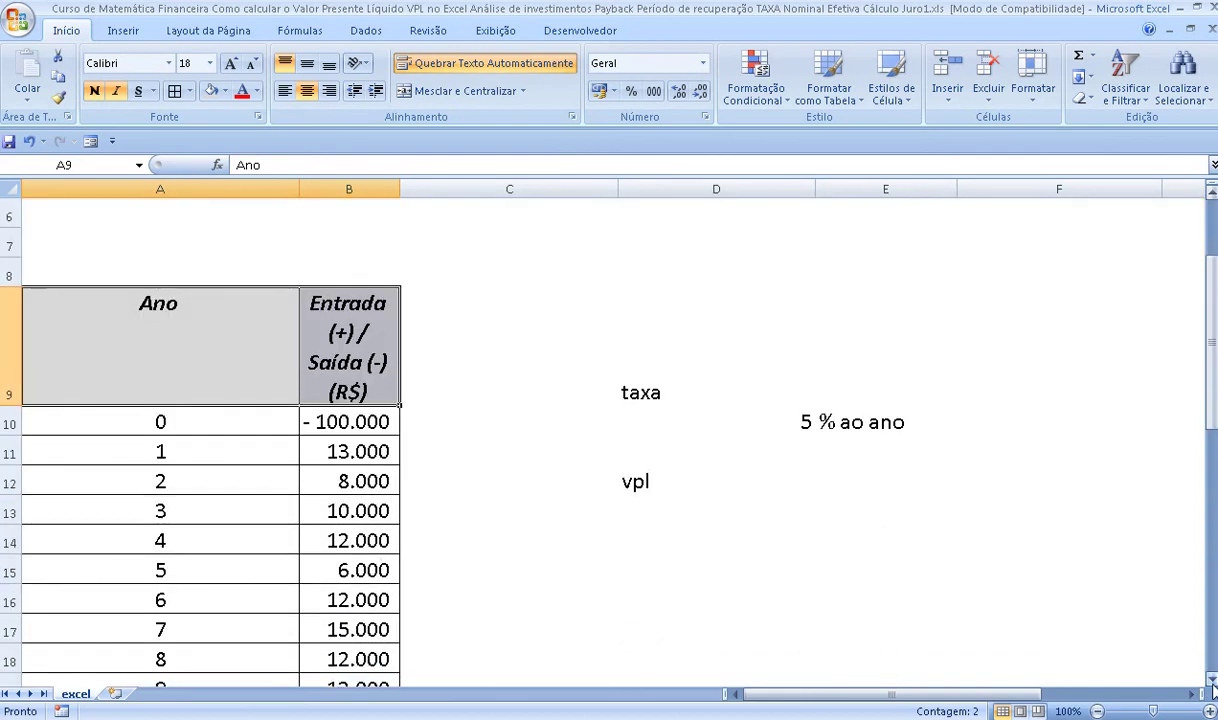
click(101, 308)
click(342, 376)
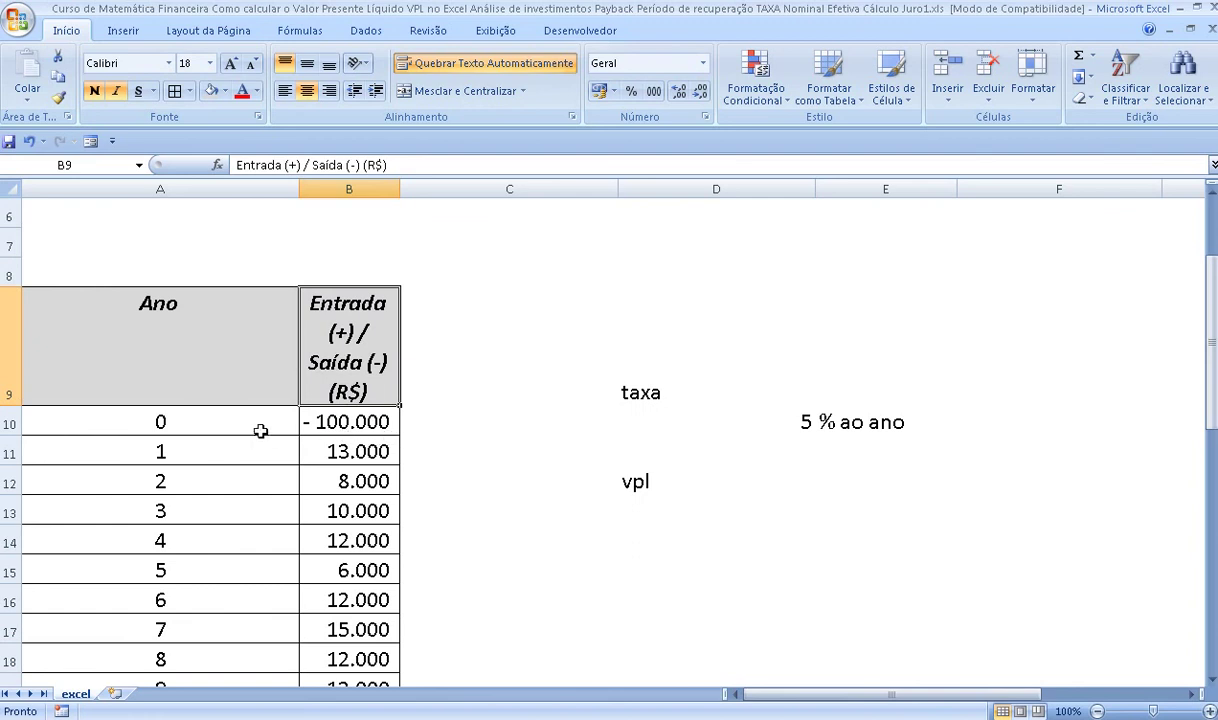
click(192, 421)
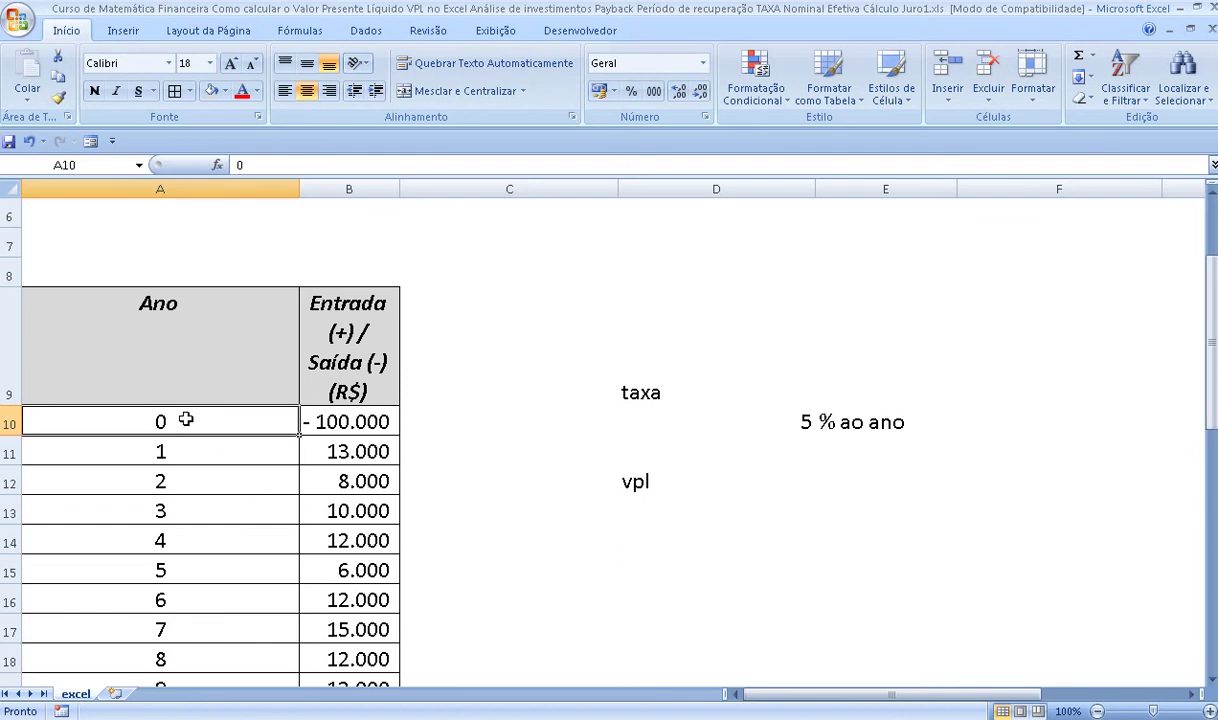
click(166, 452)
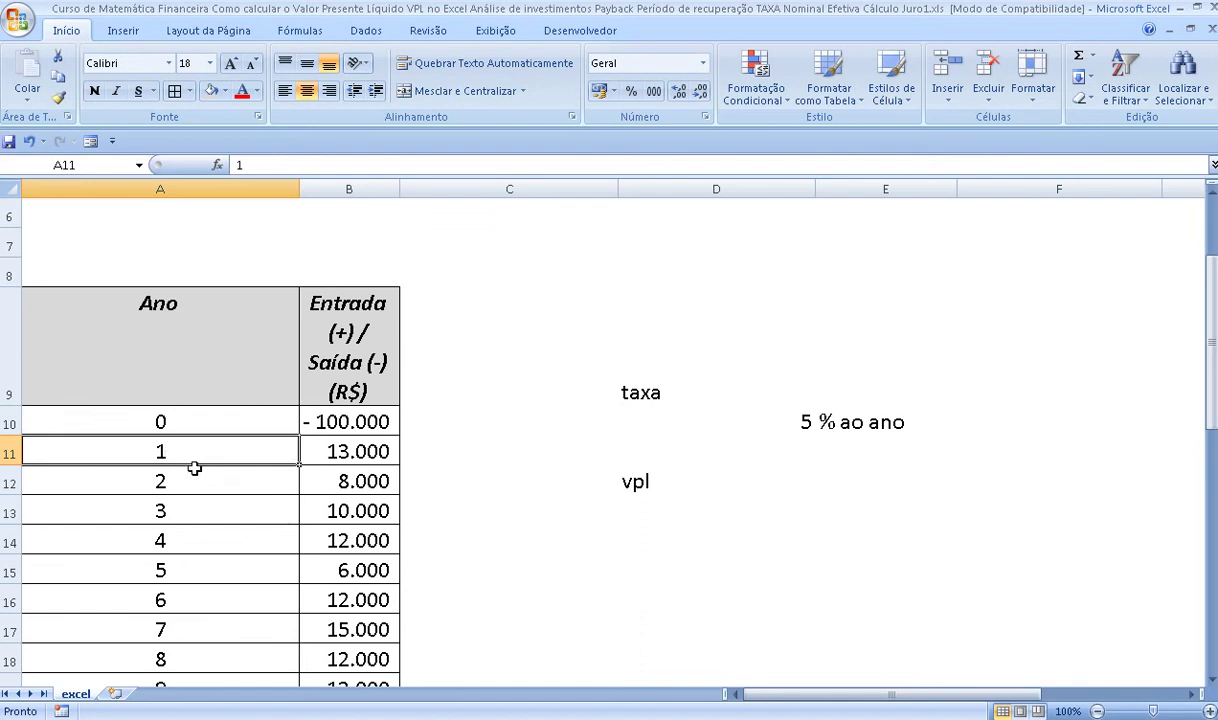
click(178, 476)
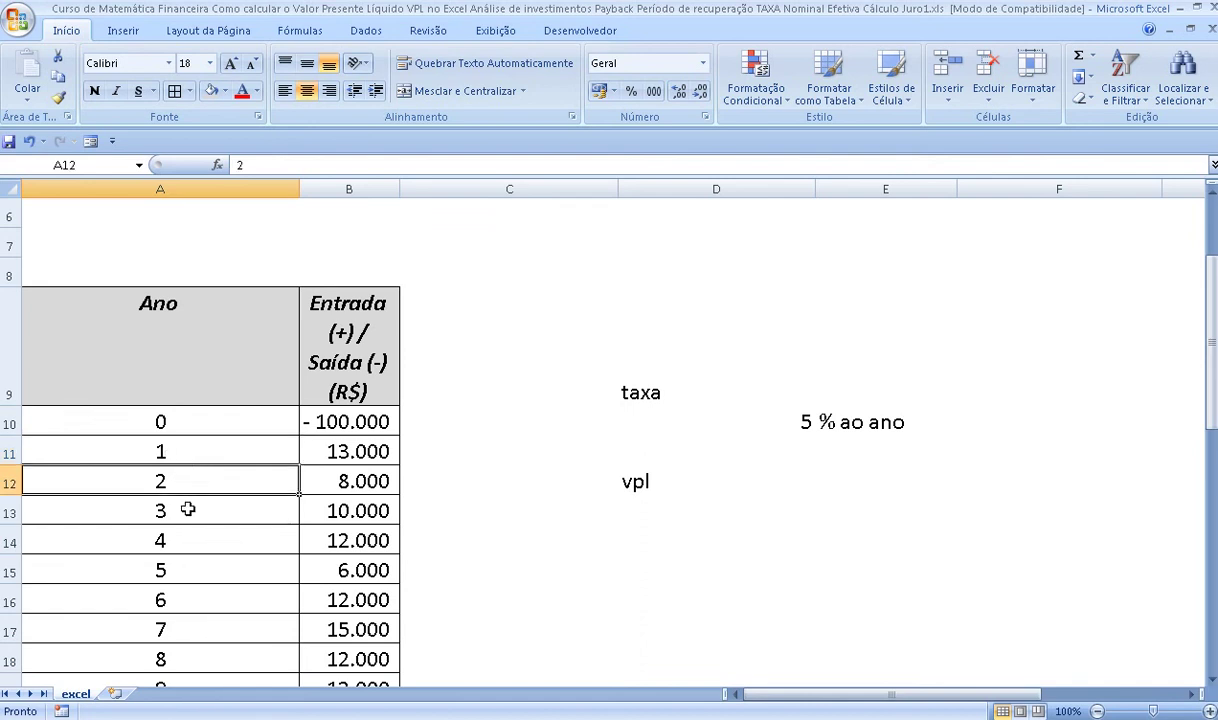
click(180, 505)
click(340, 421)
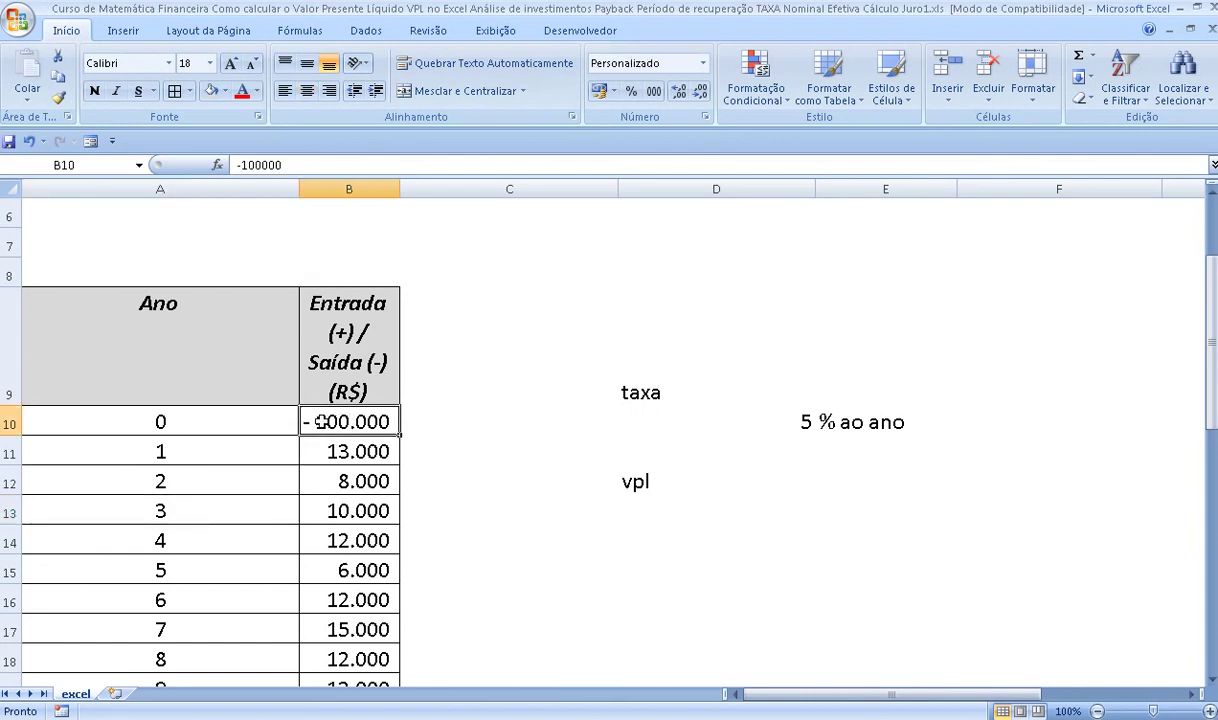
mouse_move(340, 452)
mouse_down()
mouse_move(355, 673)
mouse_move(360, 568)
mouse_up()
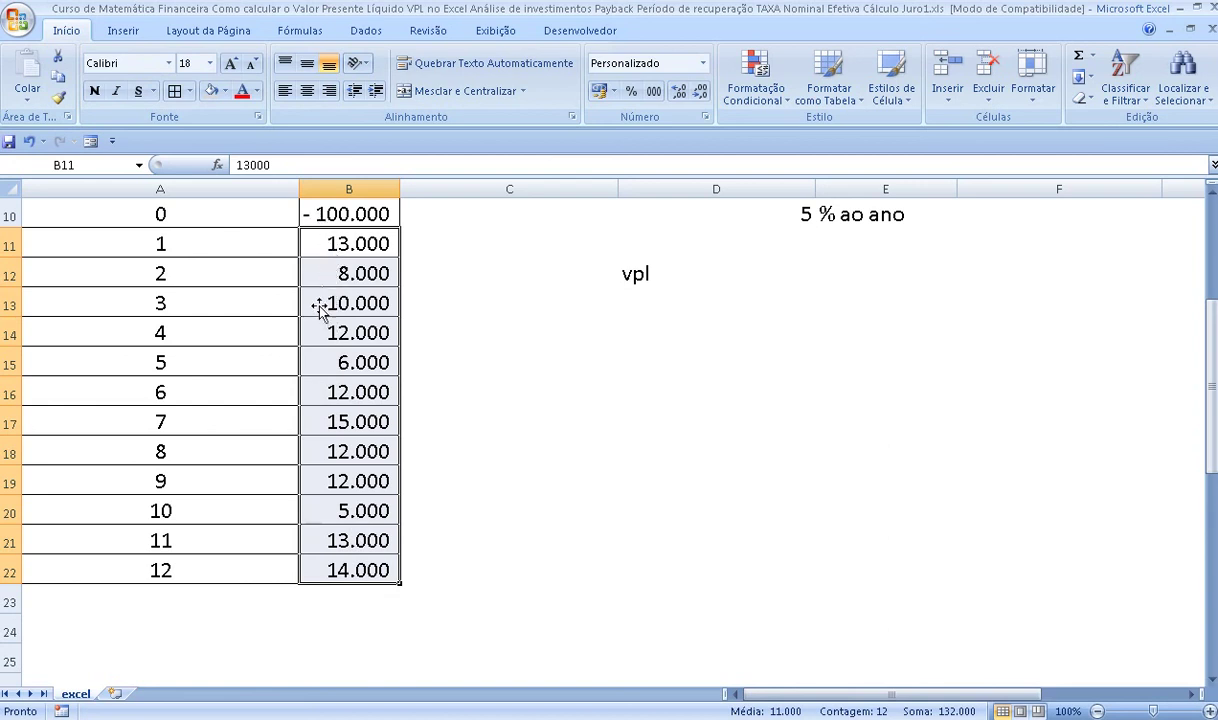
scroll(357, 419, up, 1)
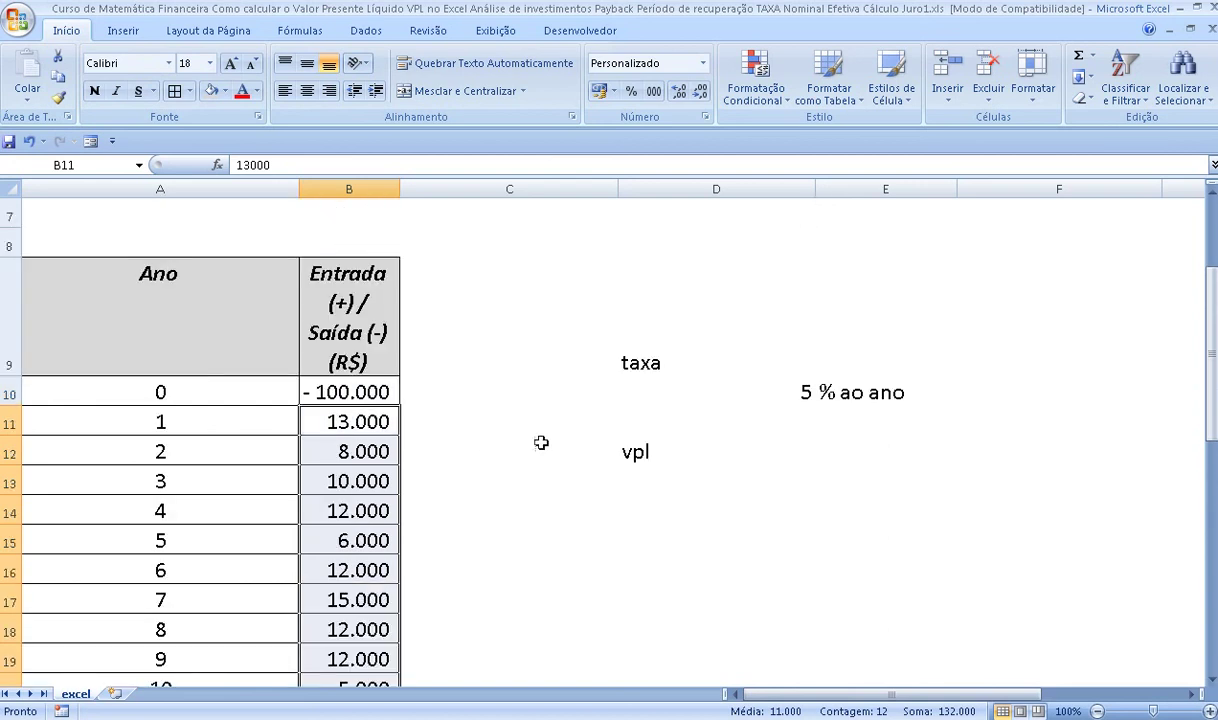
click(750, 398)
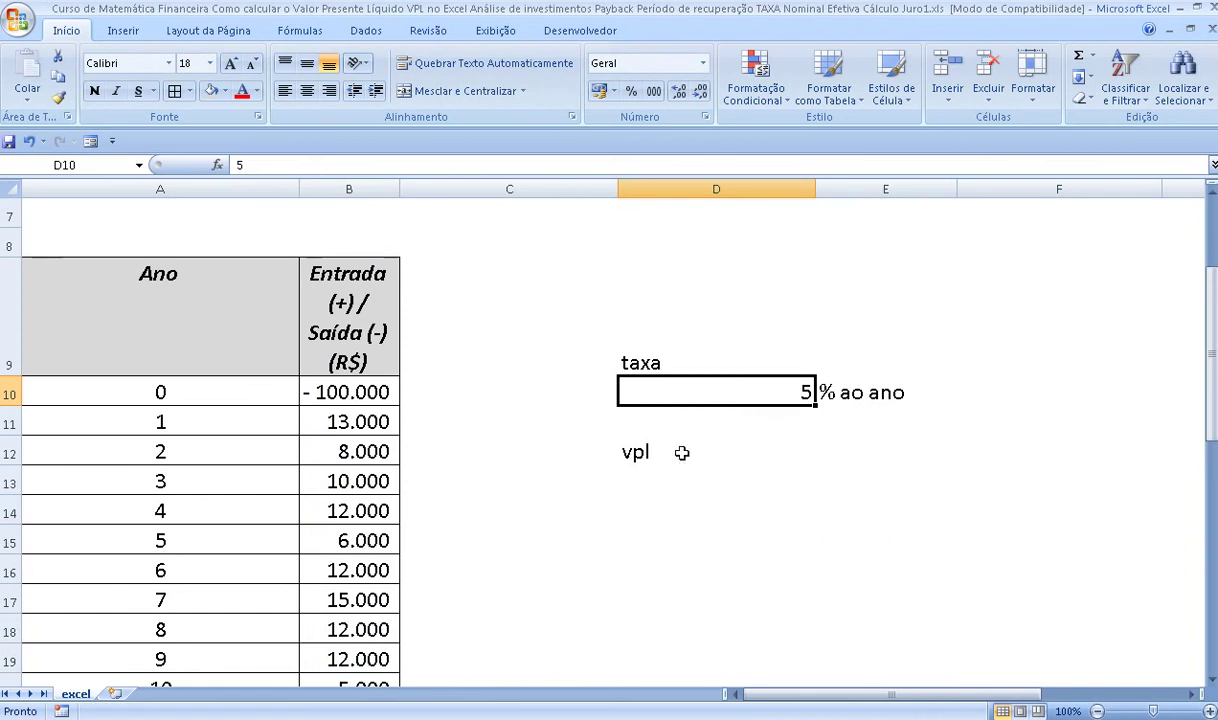
Fill the taxa label in D9 and the vpl label in D12 with yellow.
click(622, 358)
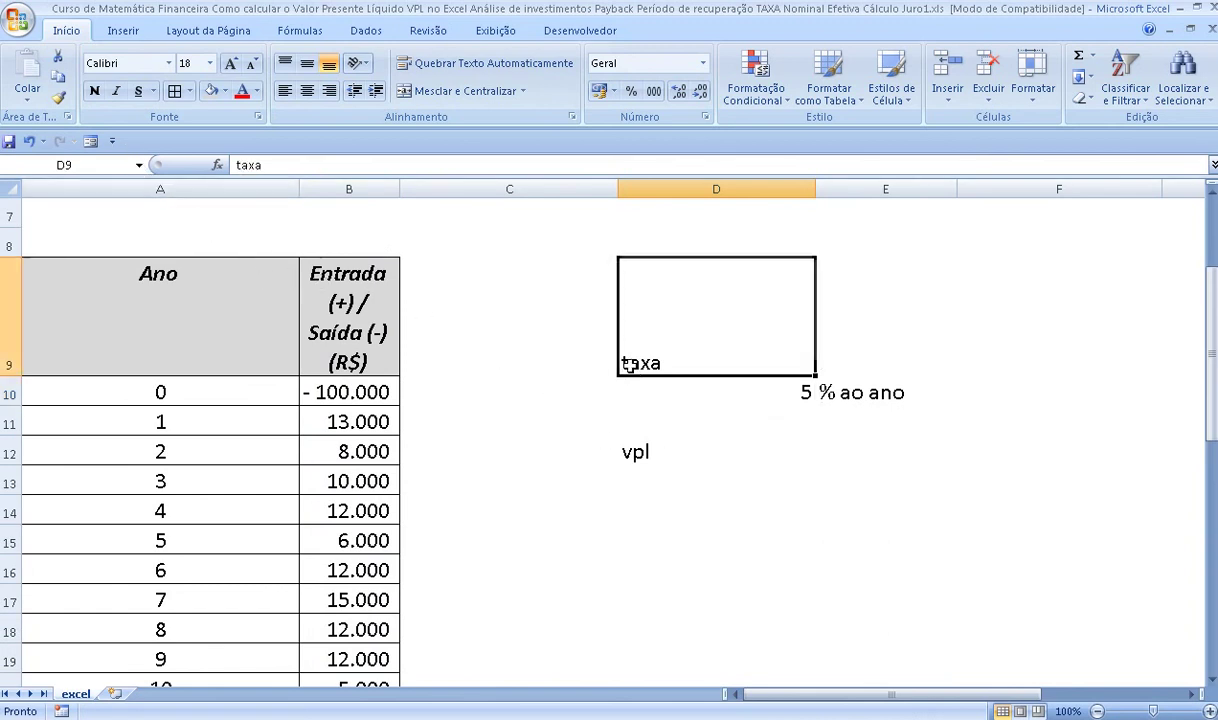
click(225, 91)
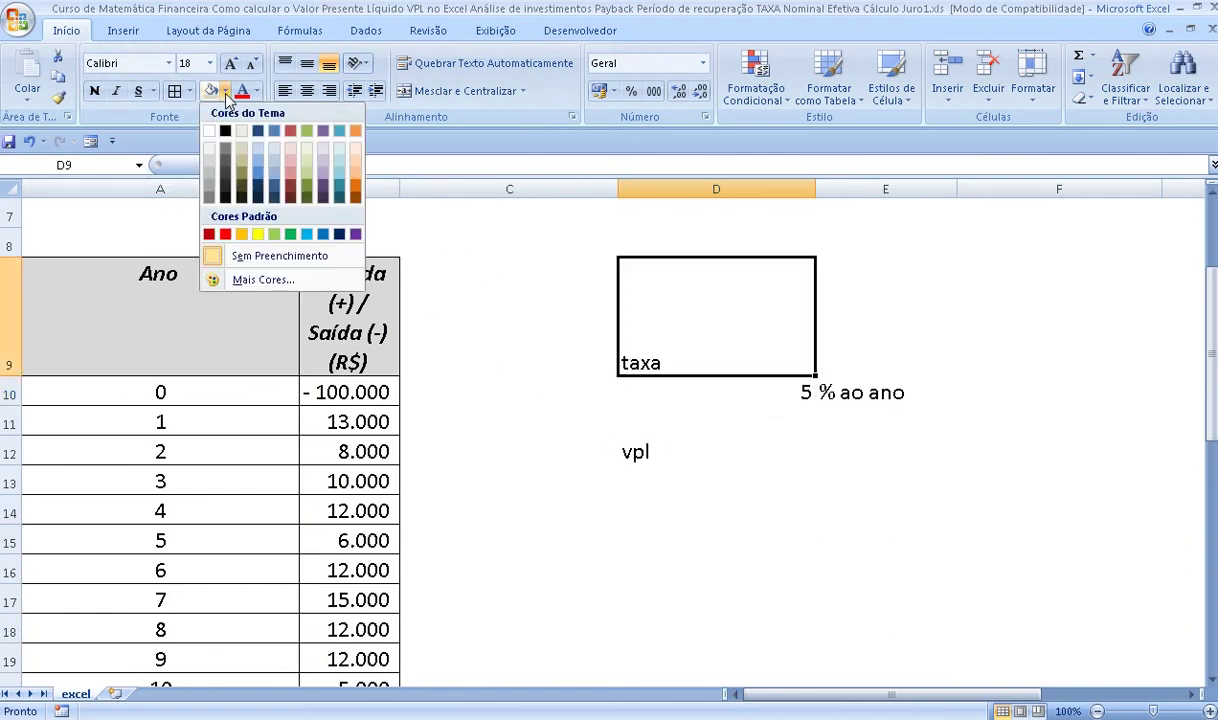
click(257, 234)
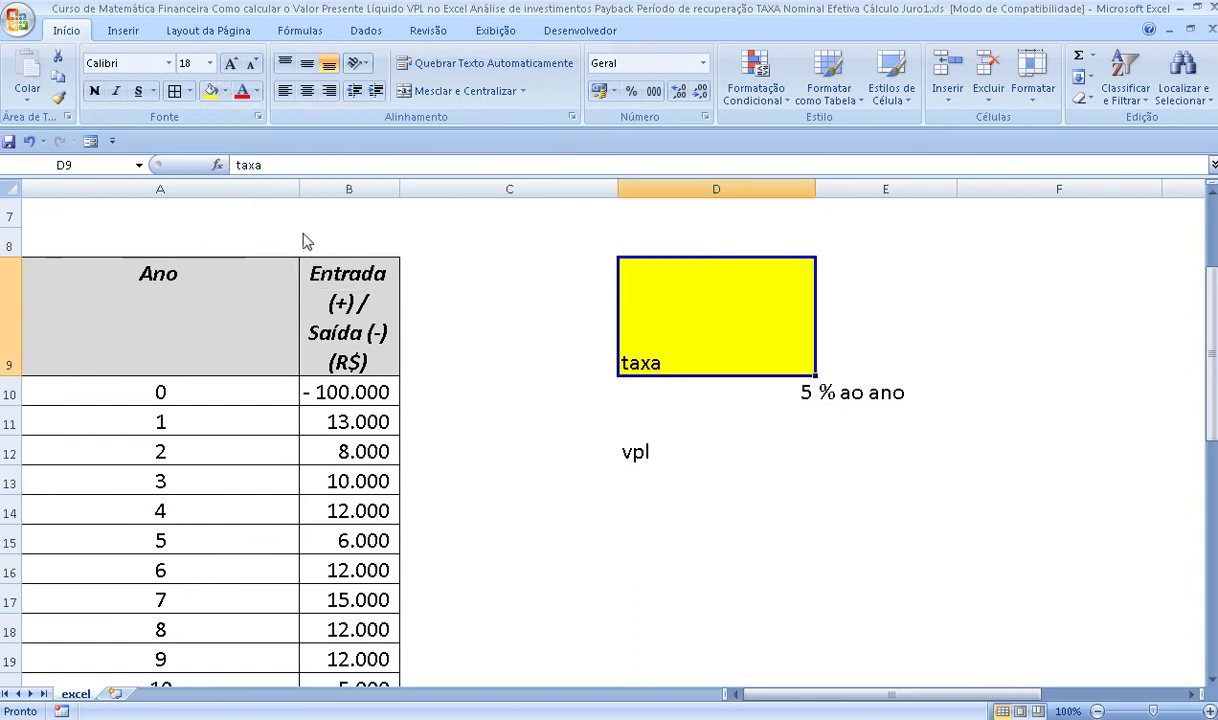
click(795, 398)
click(665, 456)
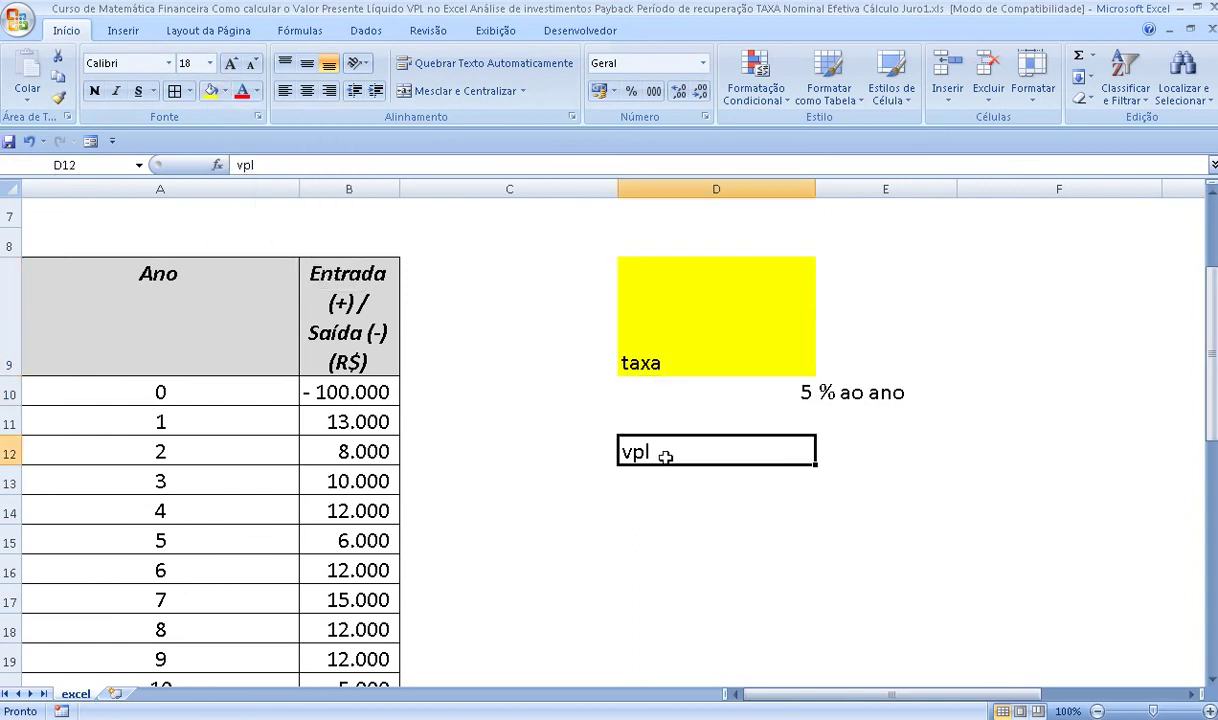
click(211, 91)
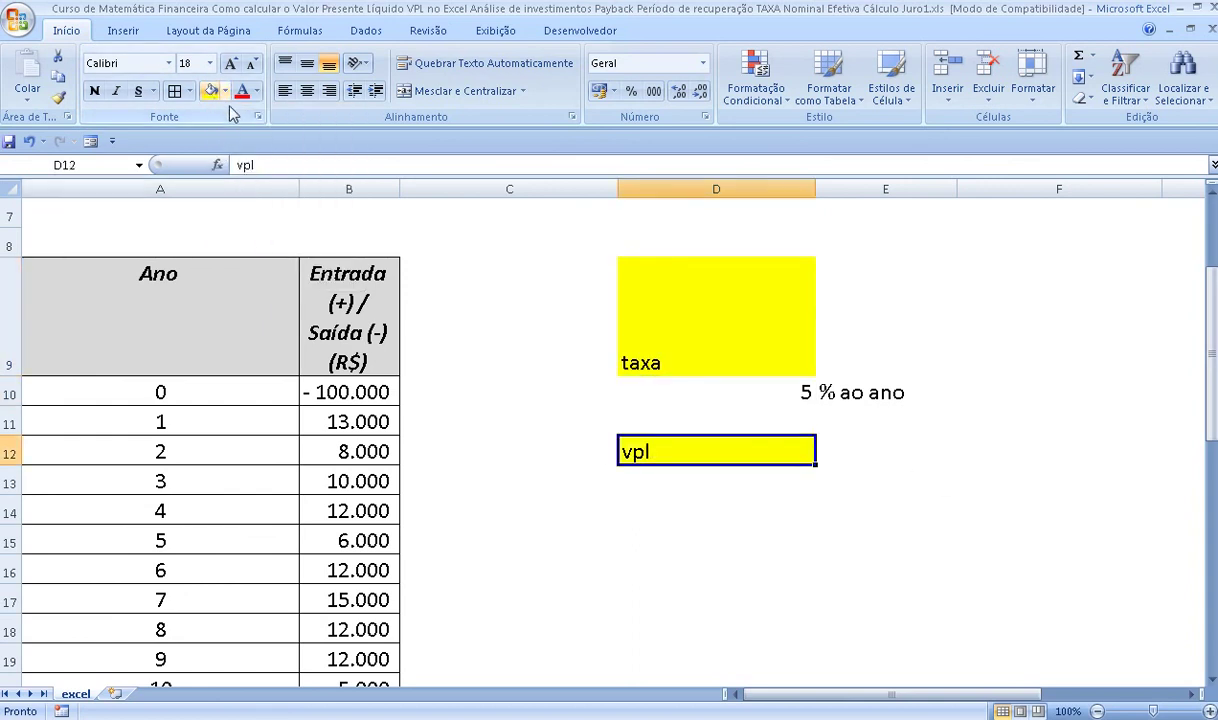
click(630, 474)
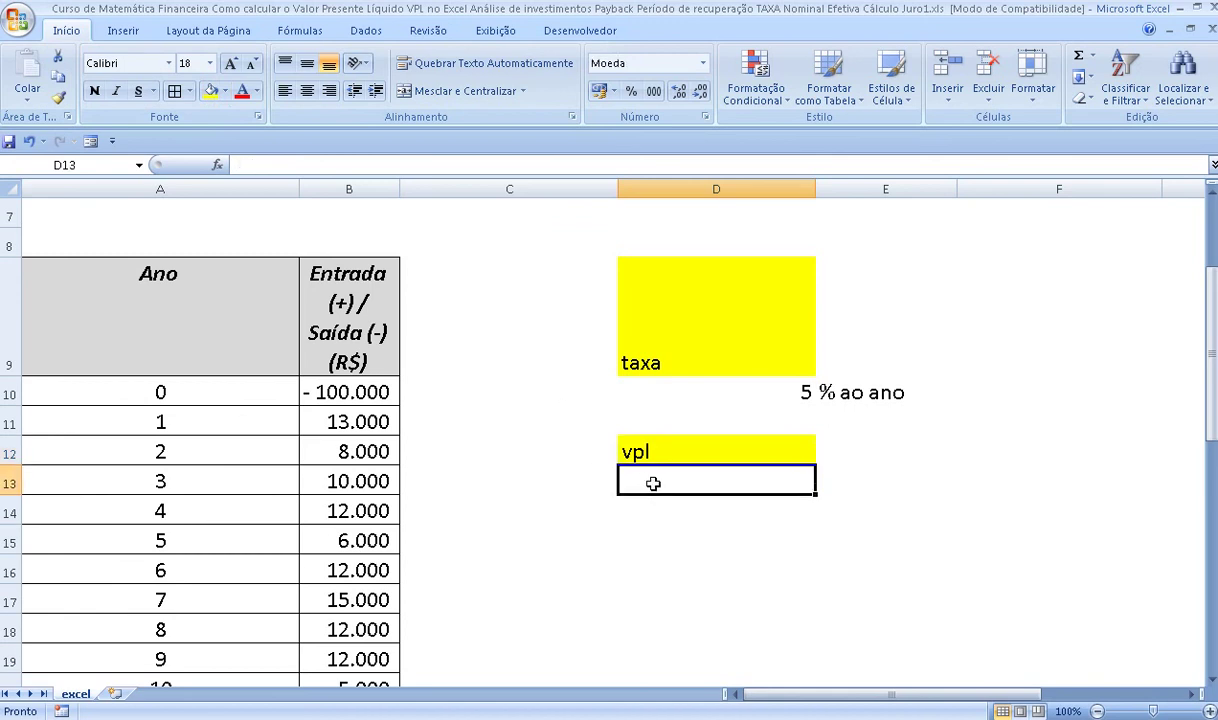
Enter =VPL(D10;B10:B22) in D13, returning -R$ 16.259,08.
double_click(652, 483)
text(=vp)
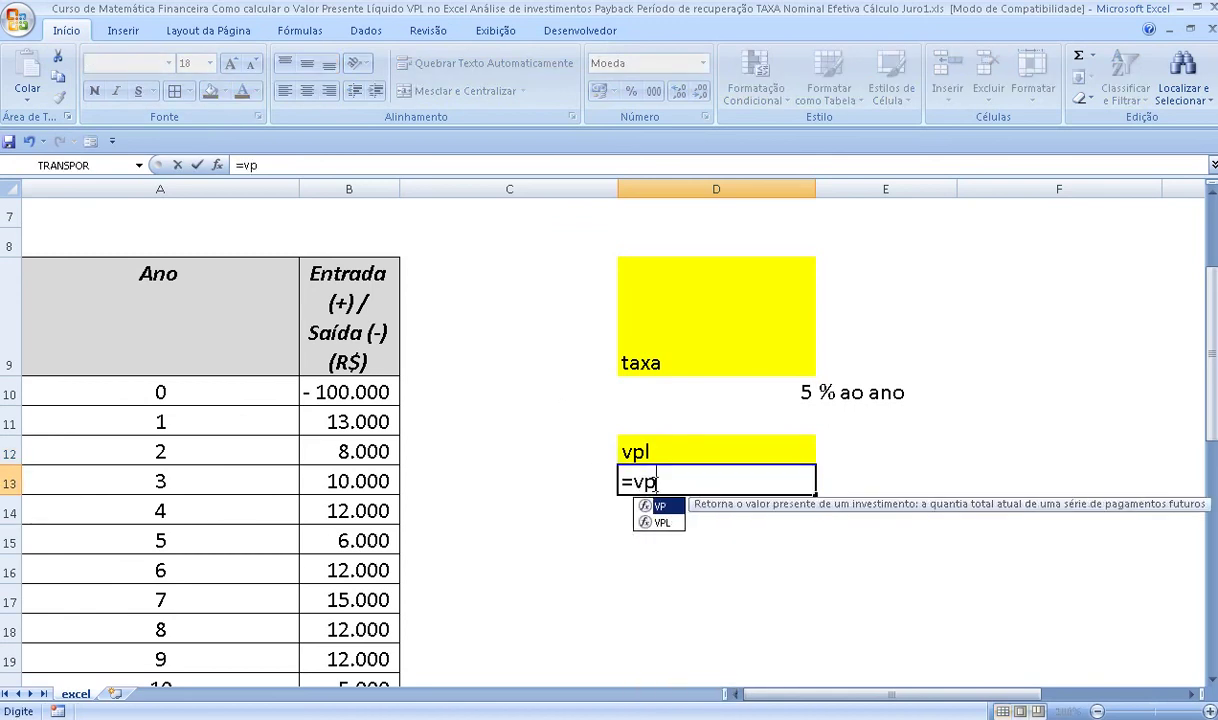
text(l)
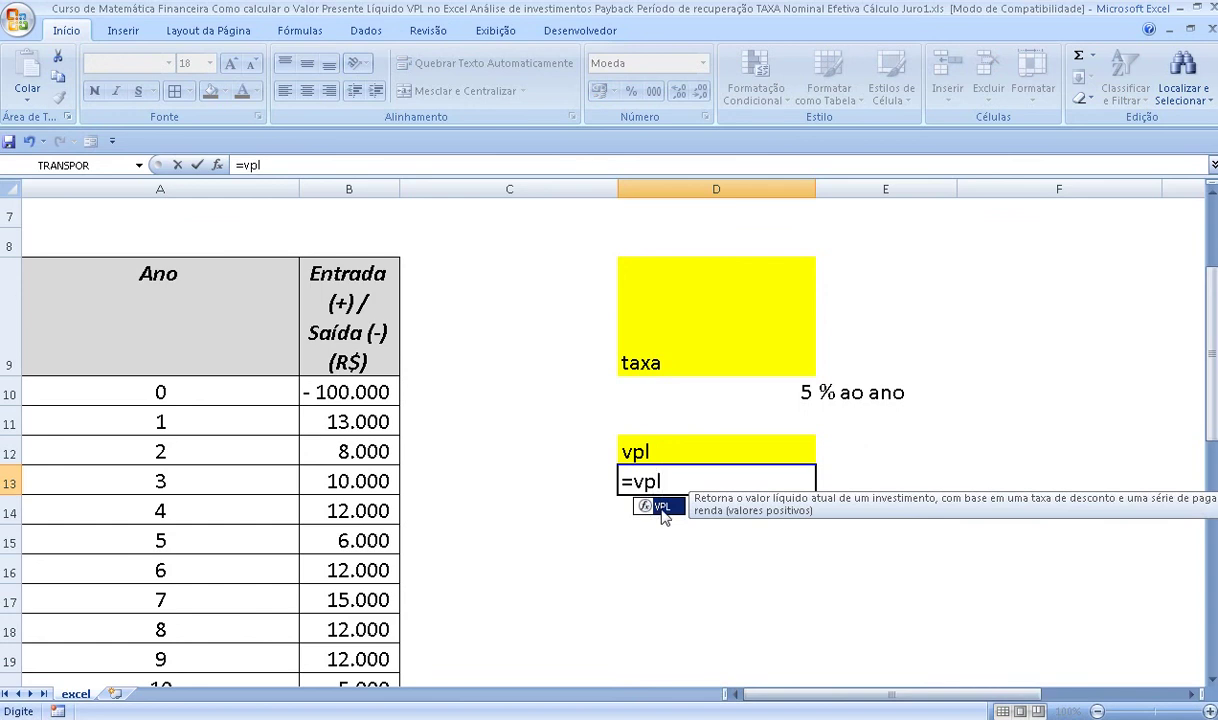
double_click(660, 508)
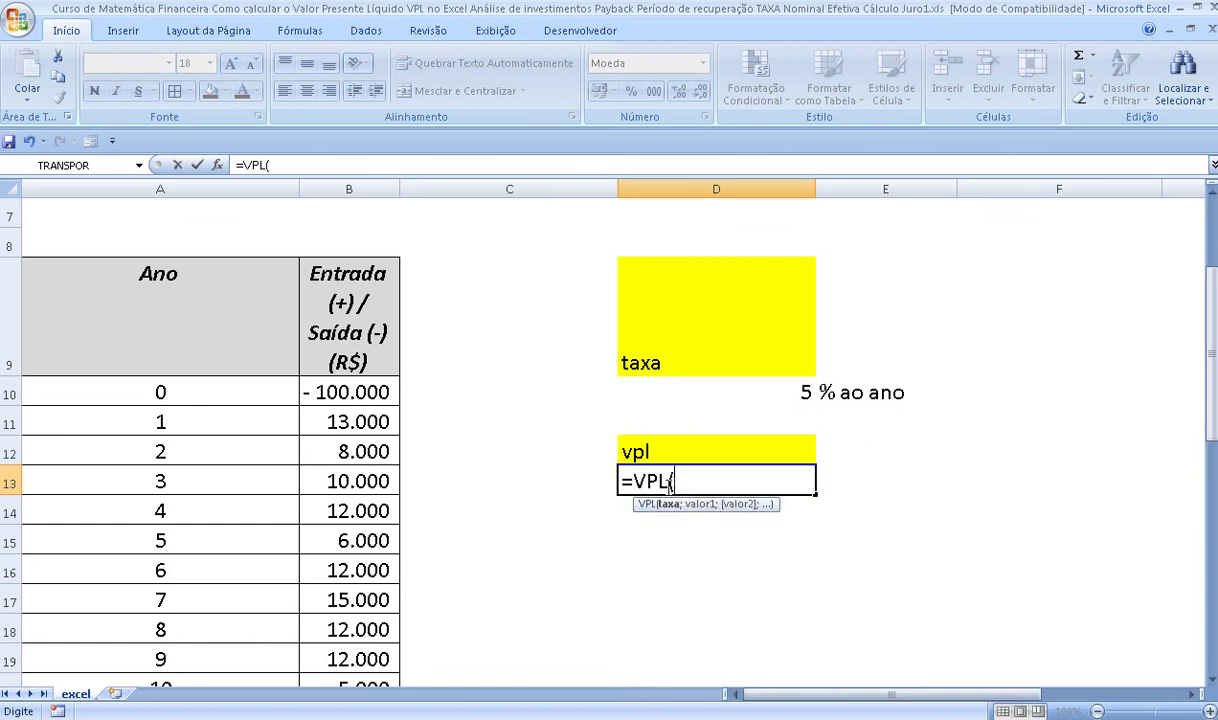
click(803, 392)
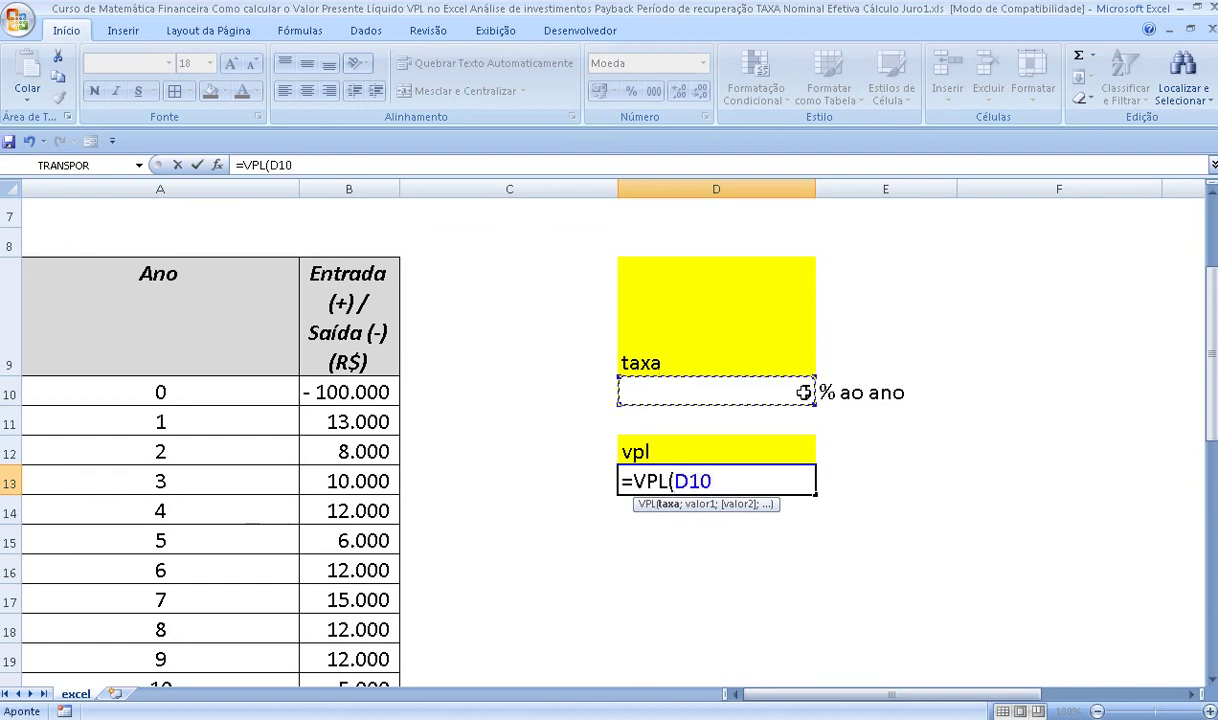
text(;)
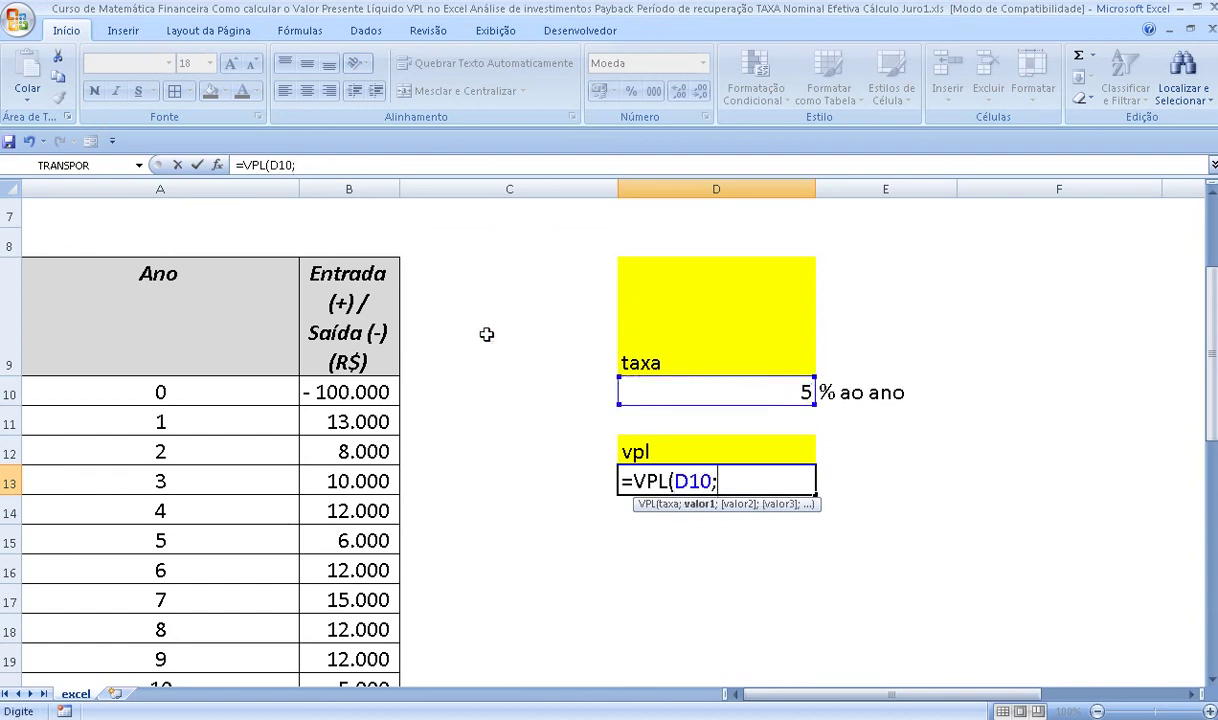
mouse_move(330, 392)
mouse_down()
mouse_move(323, 507)
mouse_move(364, 565)
mouse_up()
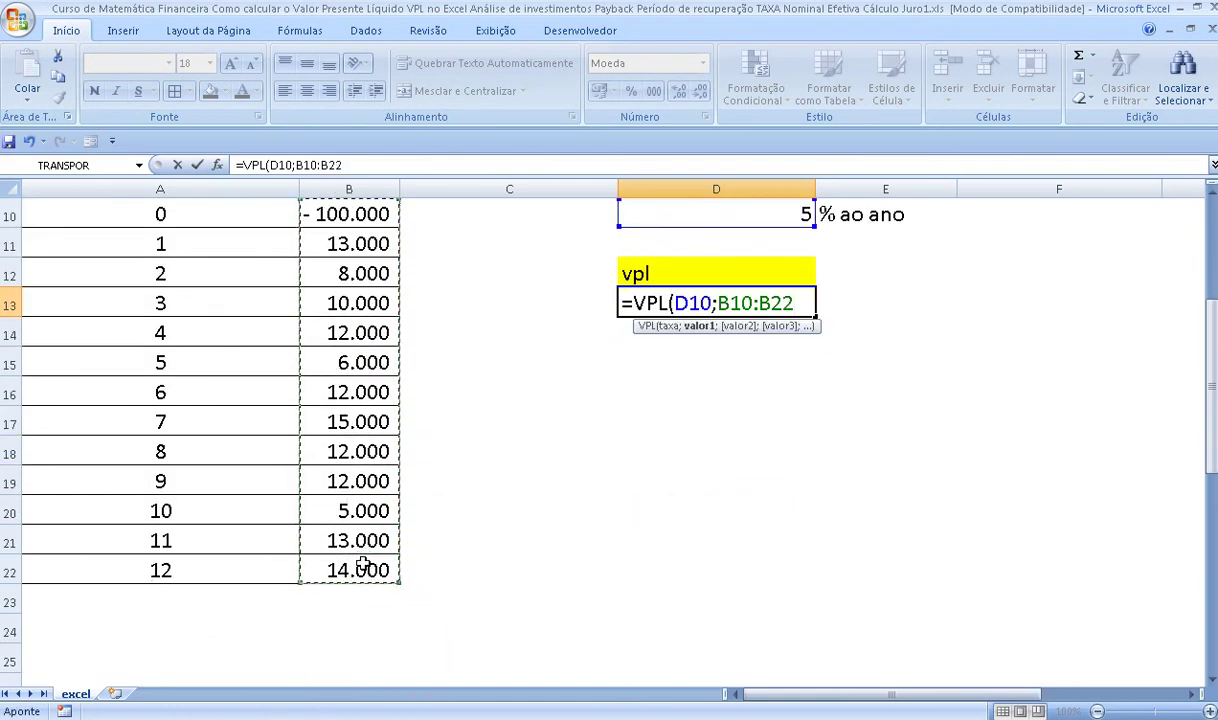
text())
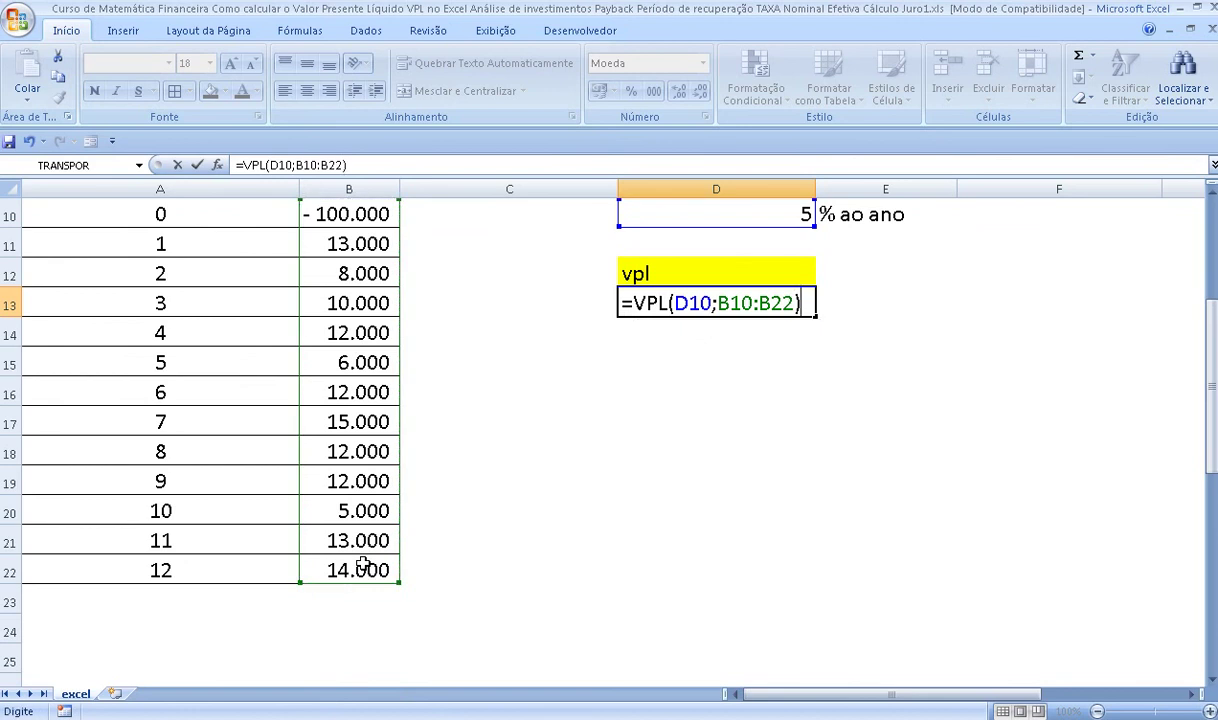
key(Return)
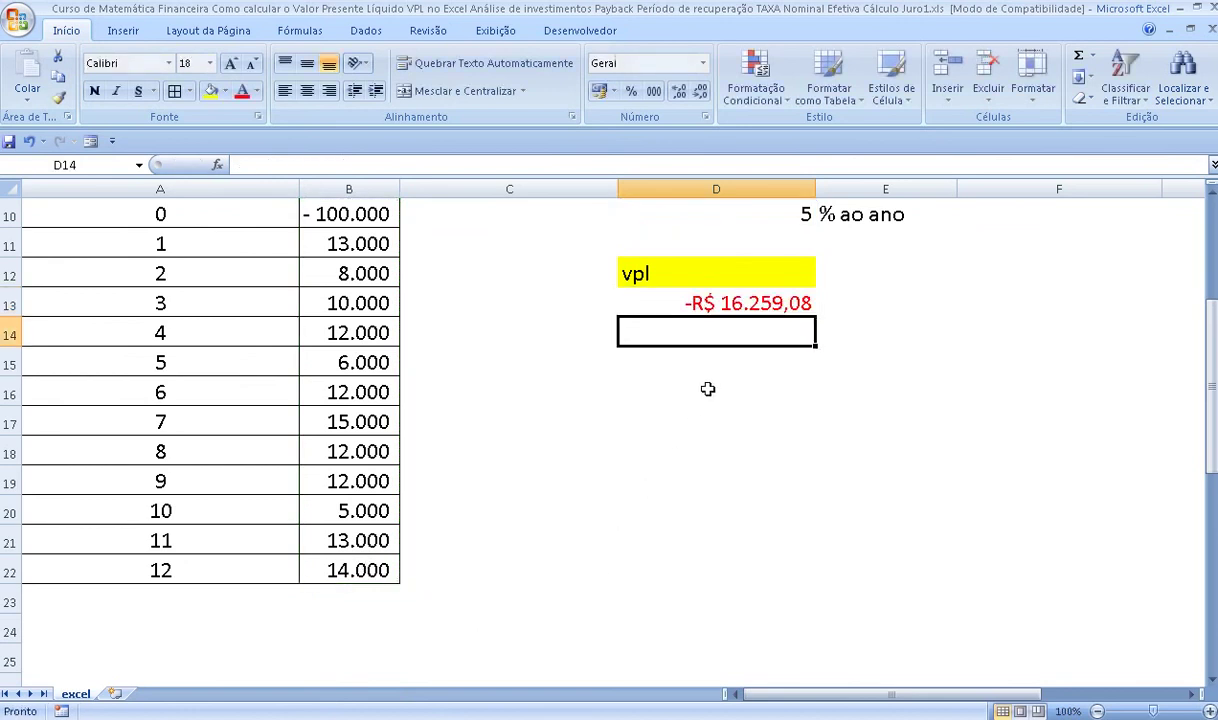
Change the D13 formula to =VPL(D10/100;B10:B22), giving -R$ 3.059,57.
click(722, 305)
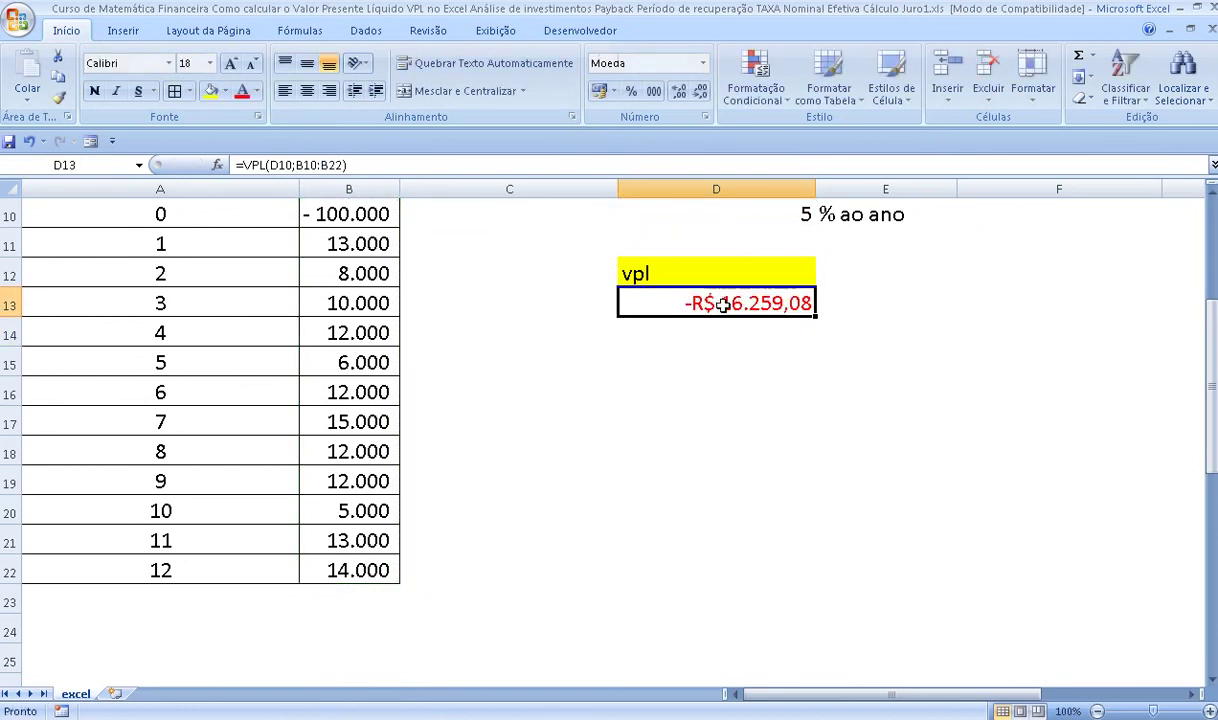
click(292, 165)
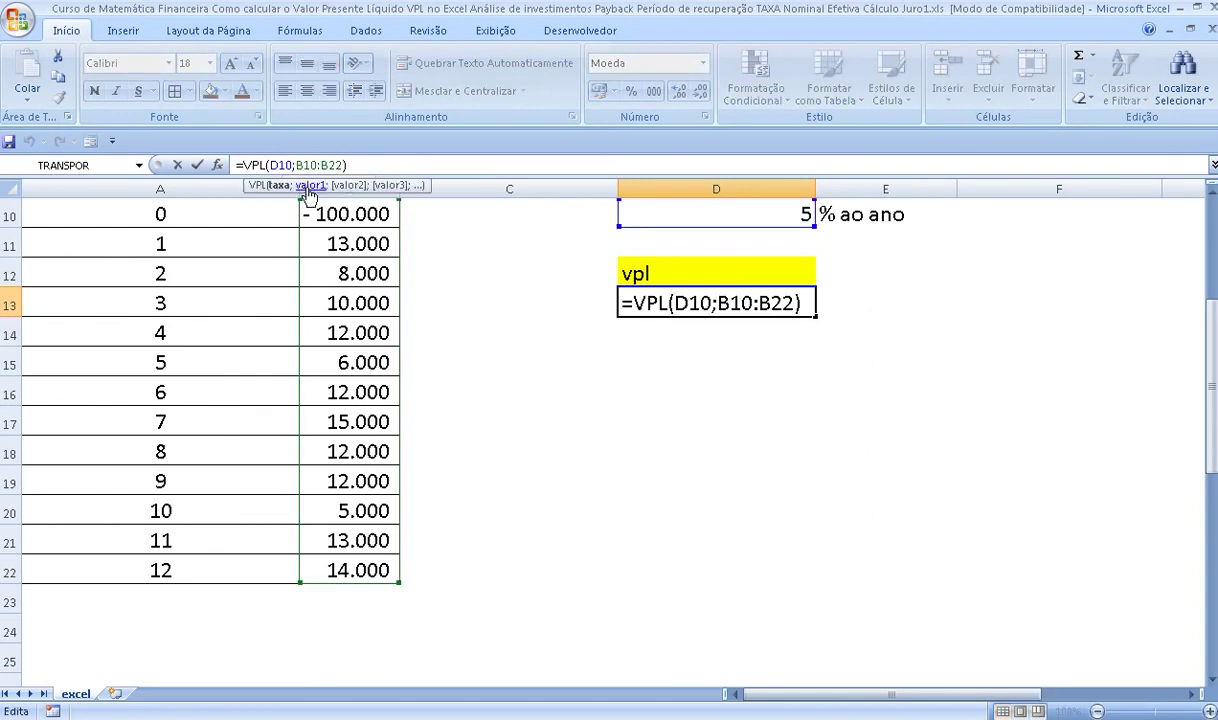
text(/)
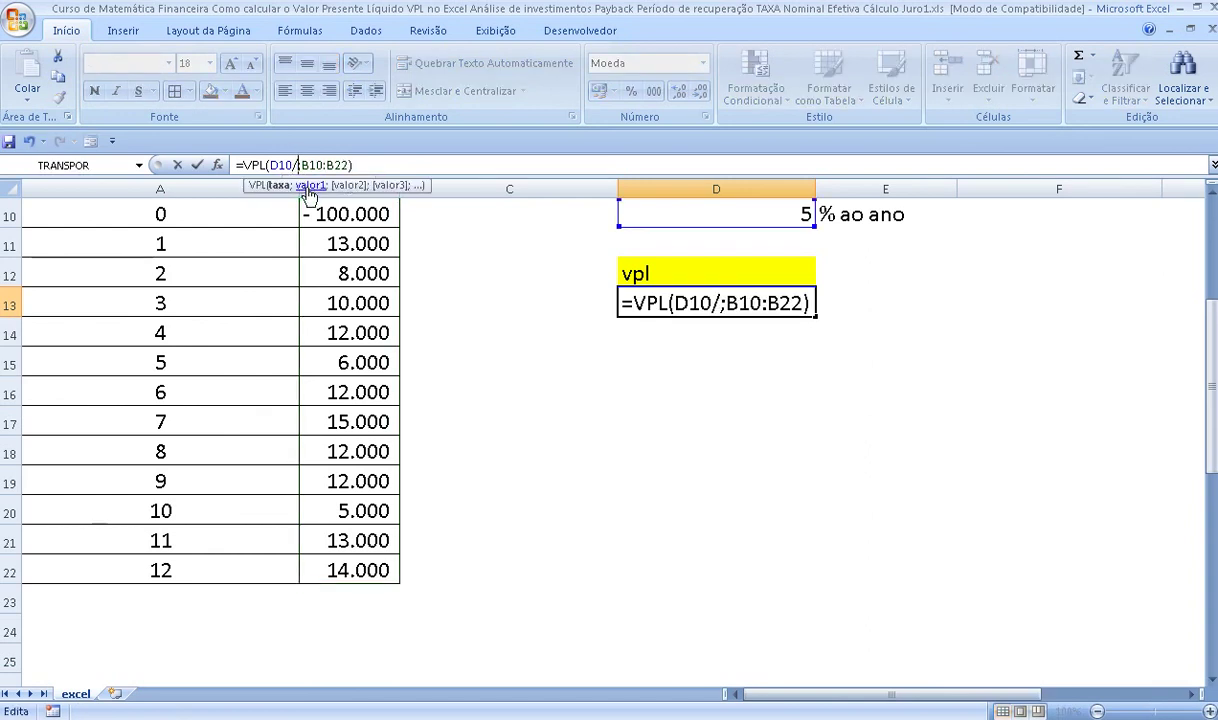
text(100)
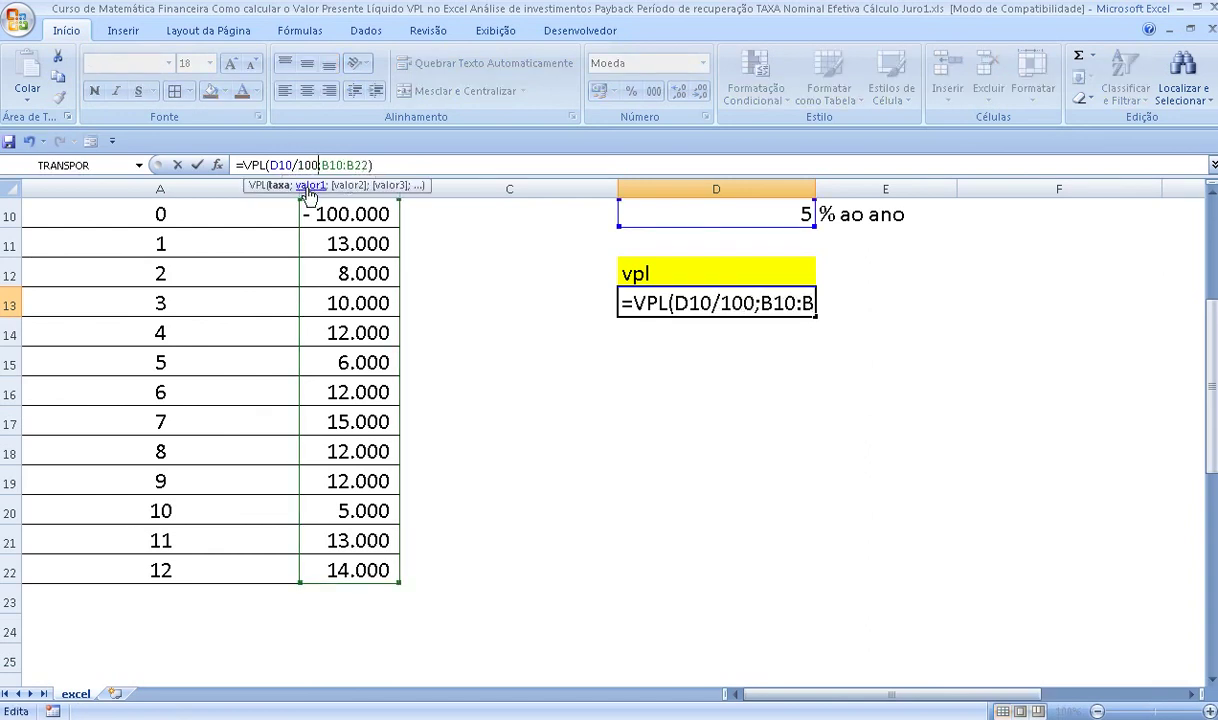
key(Return)
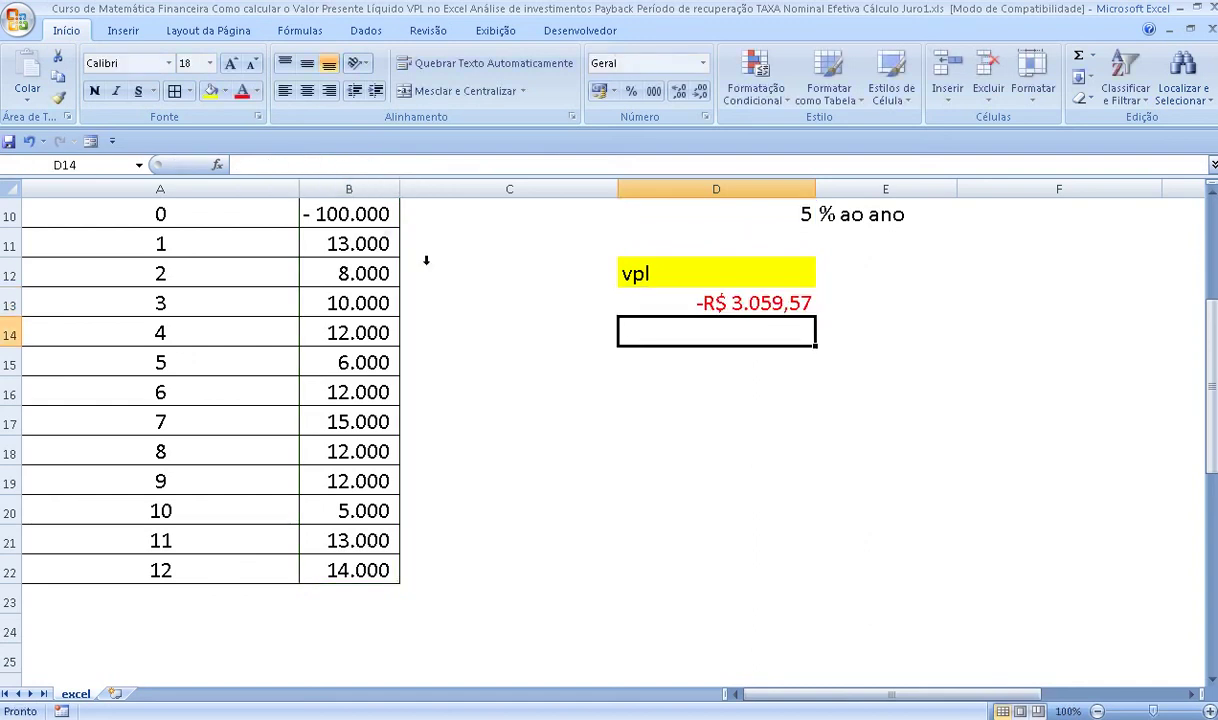
click(684, 292)
scroll(645, 380, up, 1)
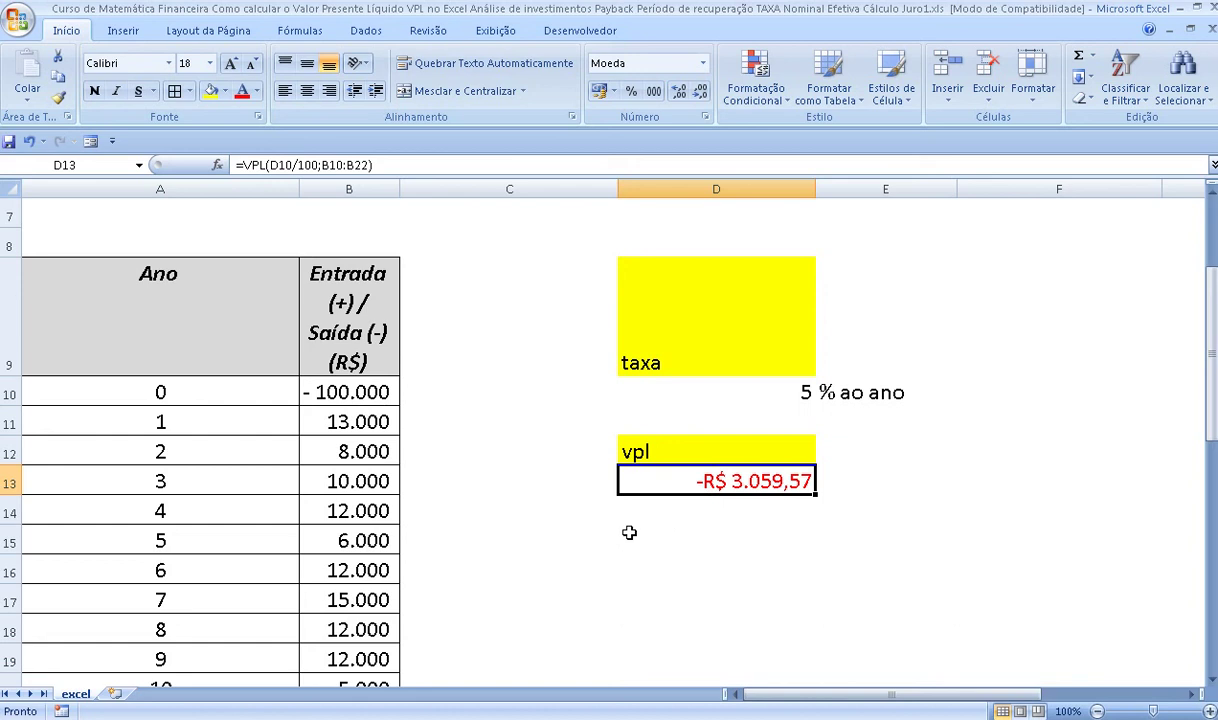
scroll(632, 535, down, 1)
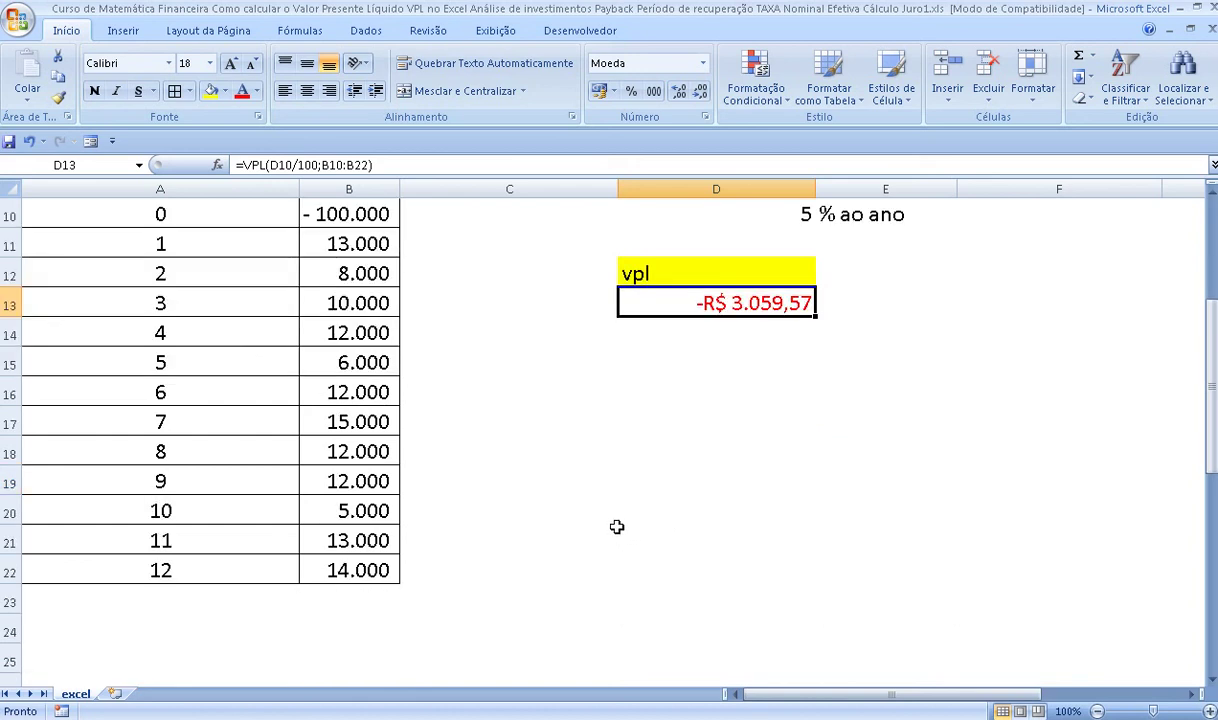
click(445, 240)
scroll(450, 242, up, 1)
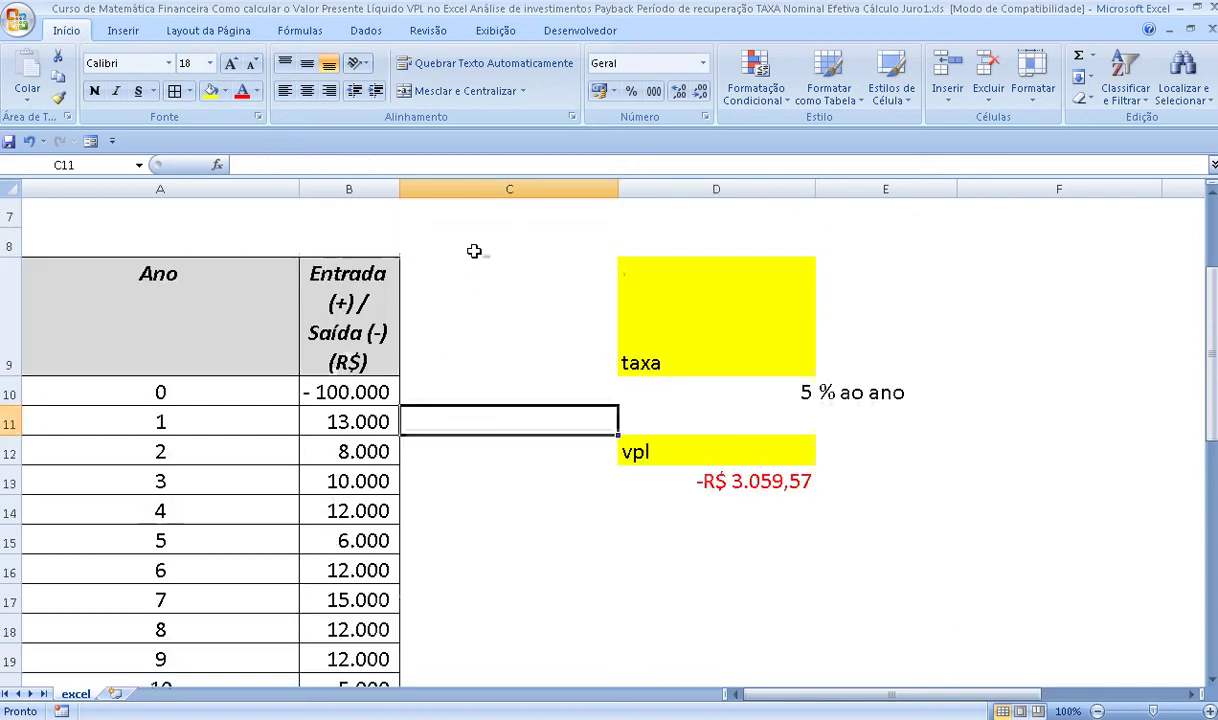
Type the heading 'desconto individual' in C9.
click(470, 308)
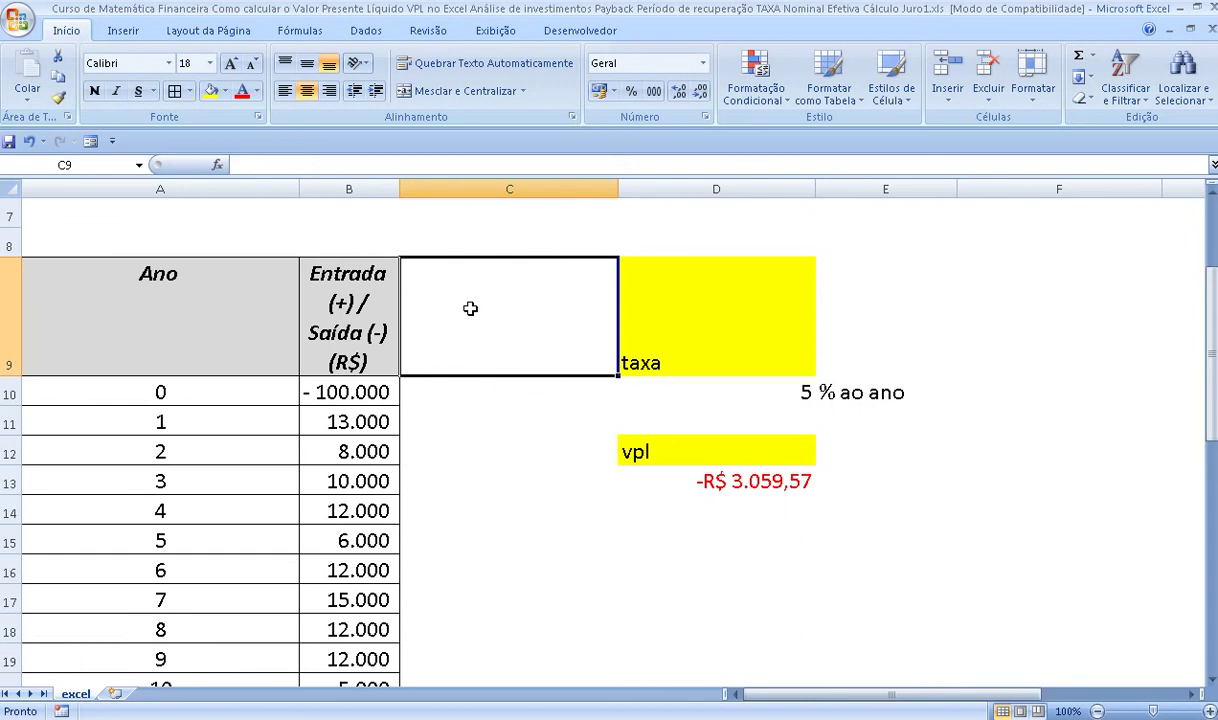
text(descon)
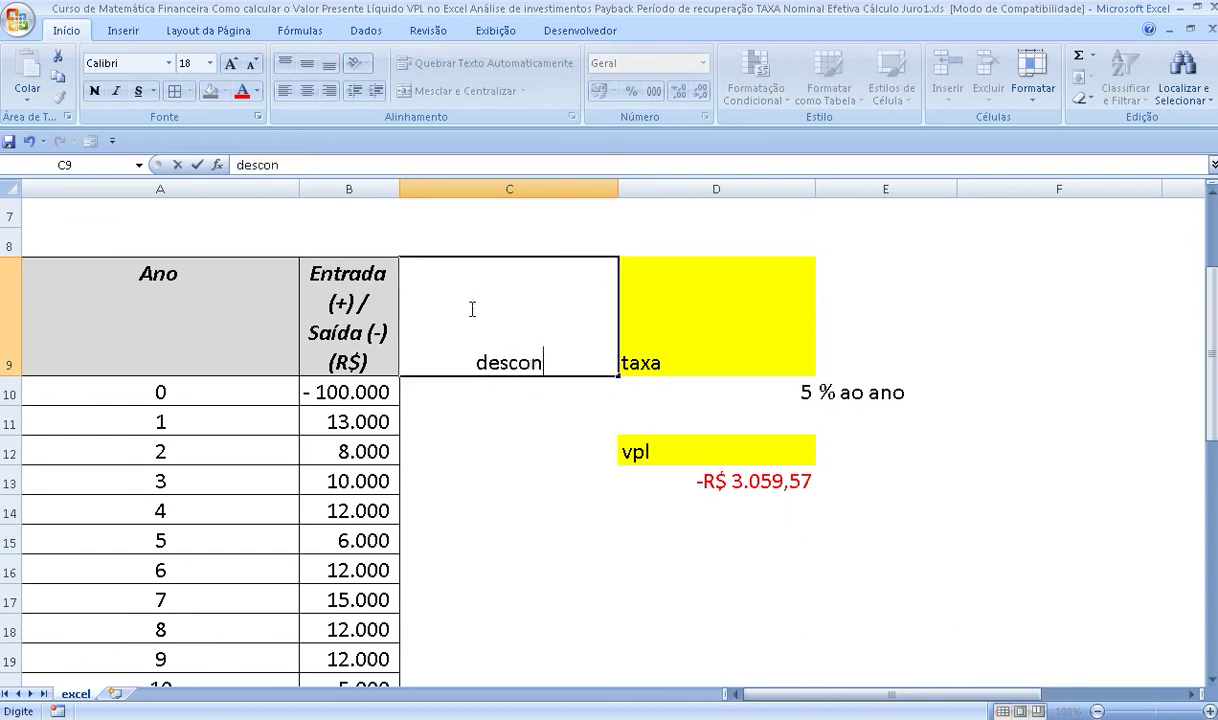
text(to ind)
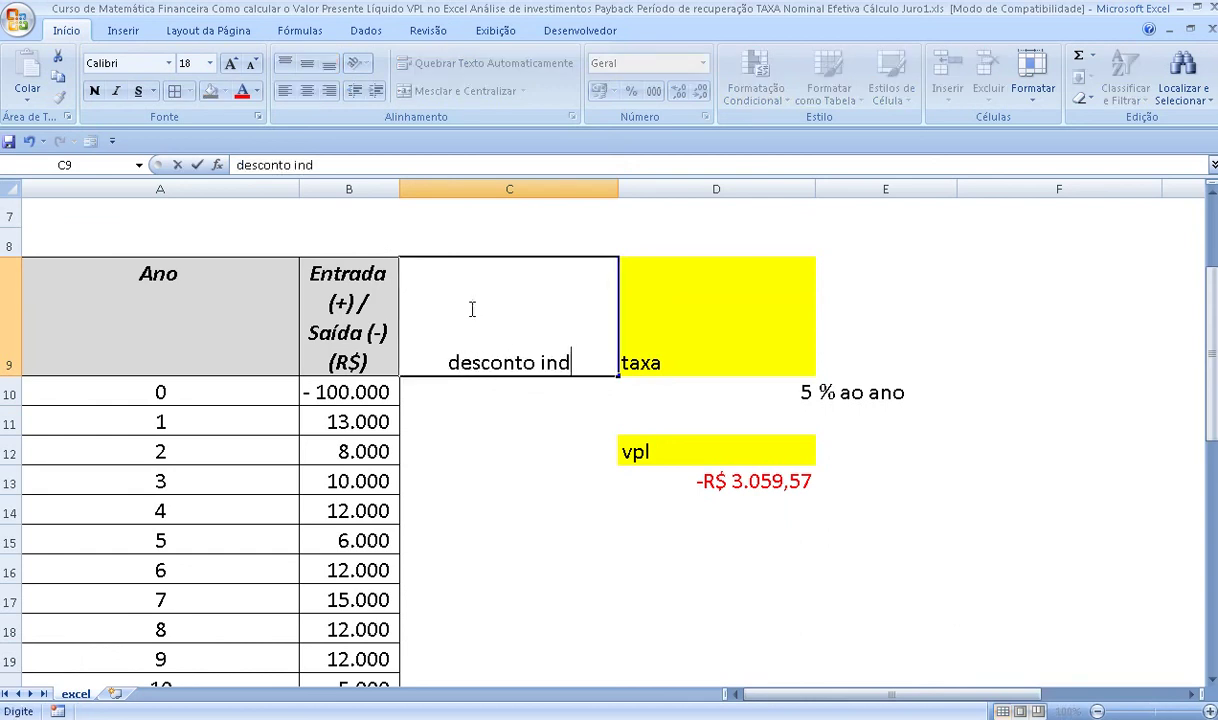
text(ividua)
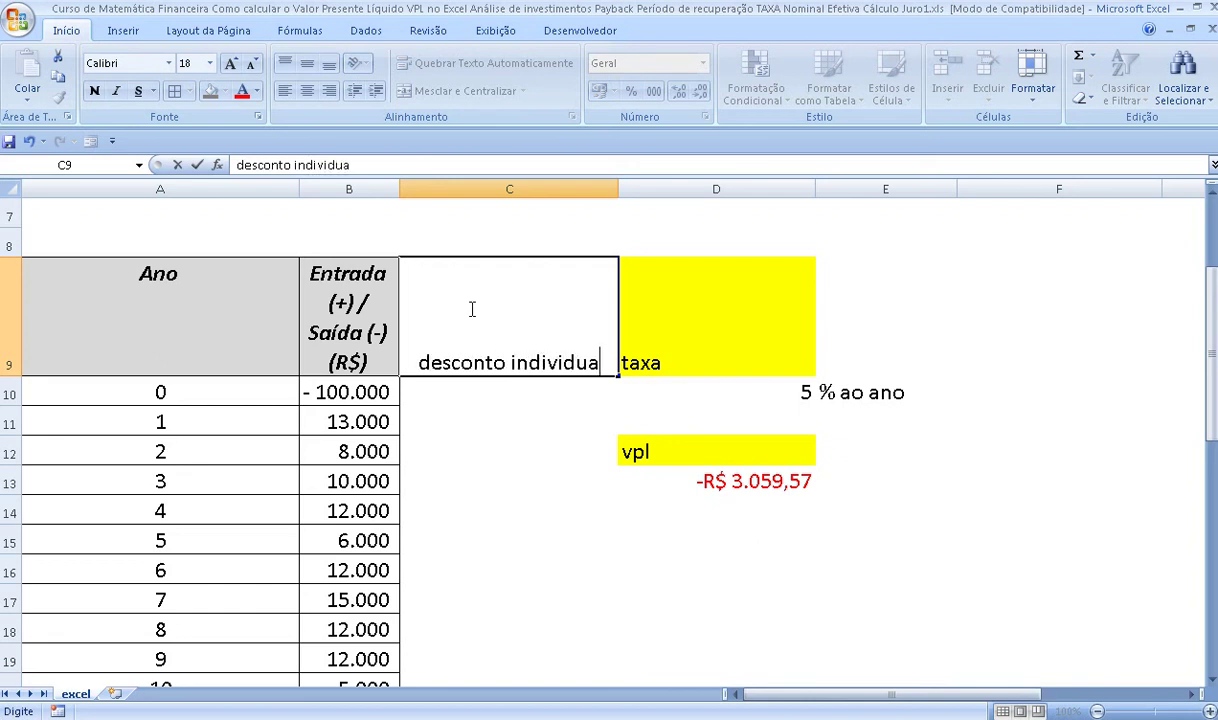
text(l)
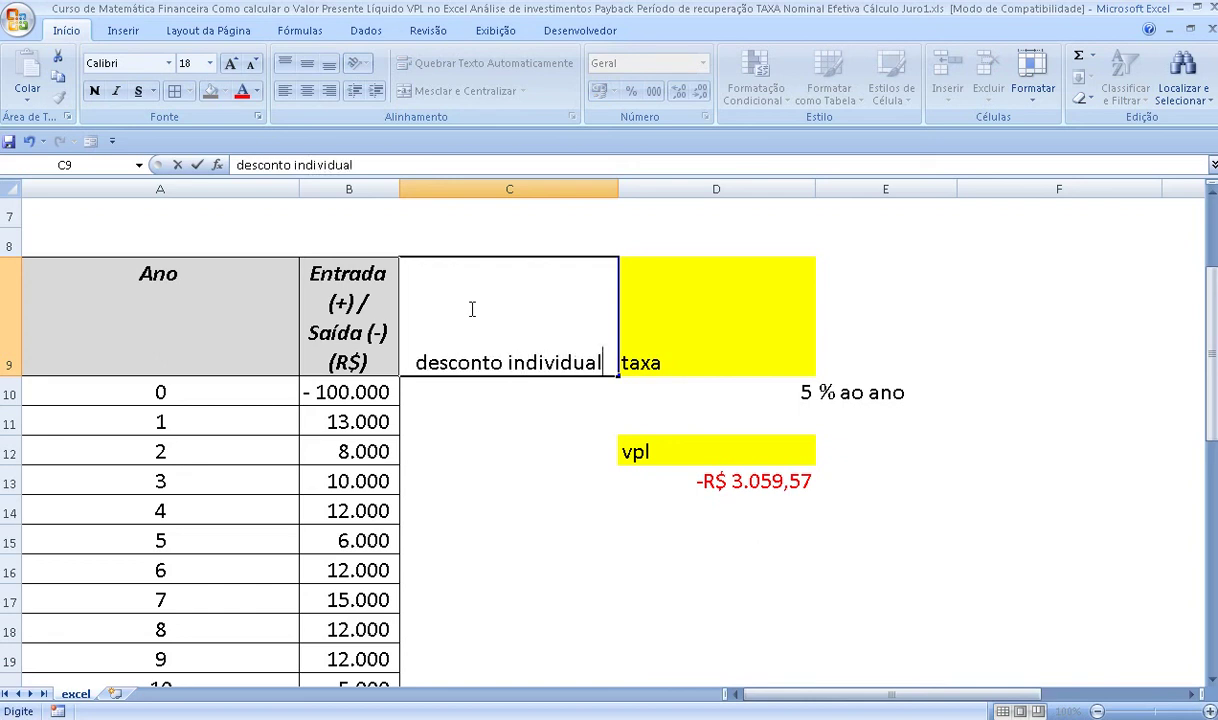
key(Return)
Copy B9's header style onto C9 and apply All Borders to C9:C22.
click(476, 307)
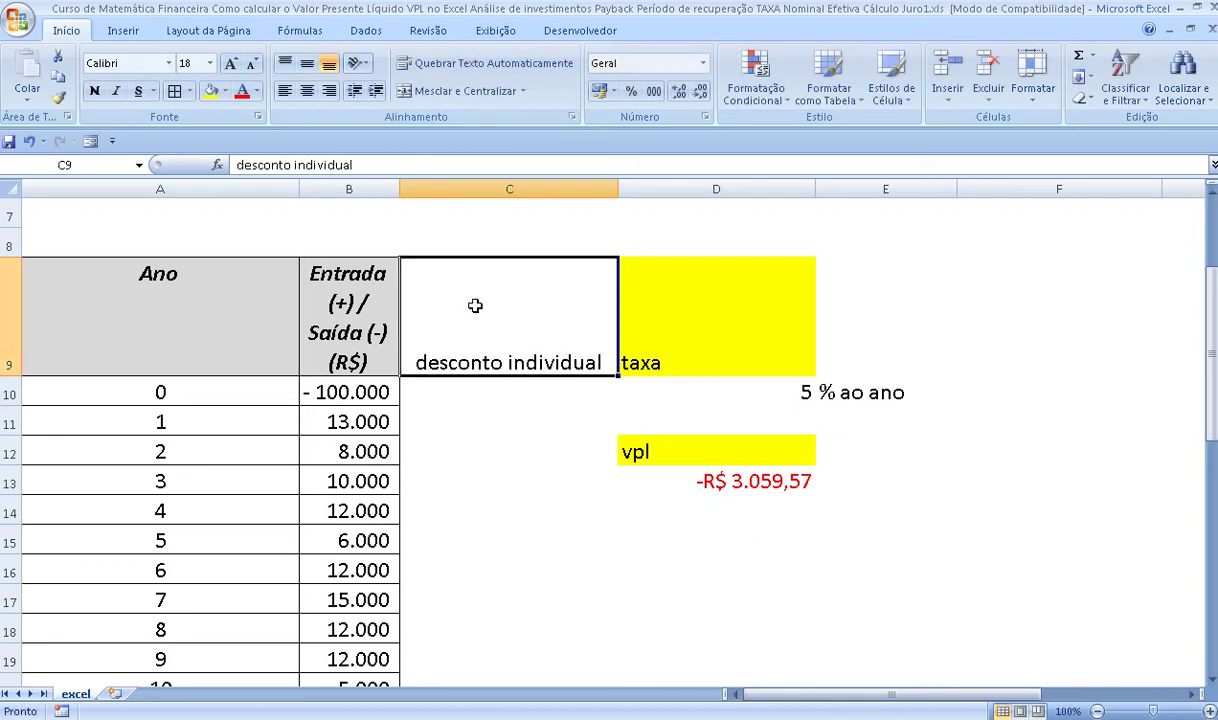
click(358, 319)
click(57, 97)
click(531, 320)
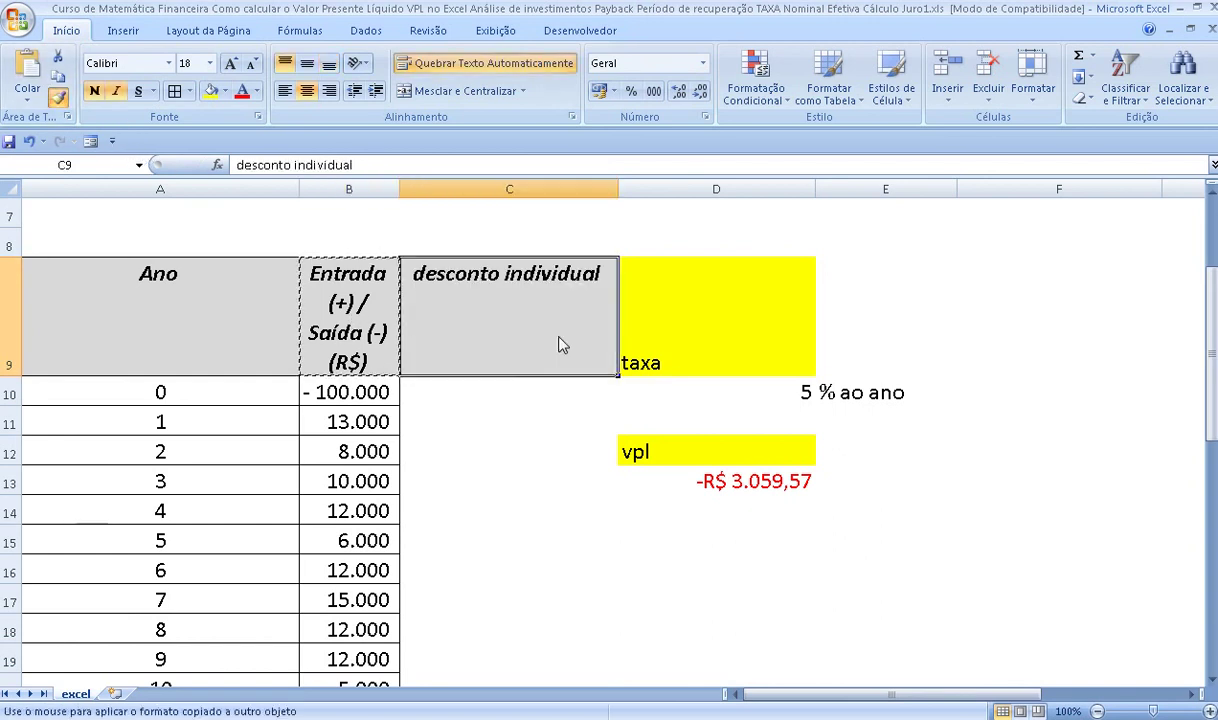
mouse_move(519, 300)
mouse_down()
mouse_move(508, 697)
mouse_move(489, 579)
mouse_up()
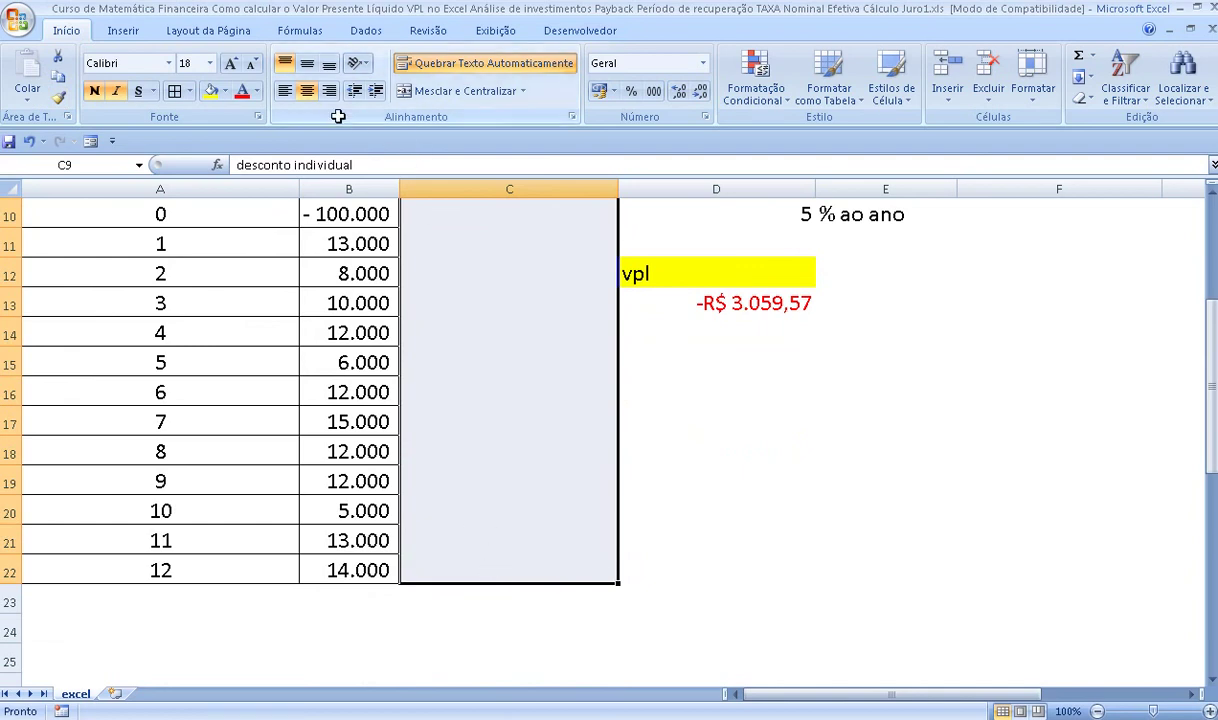
click(176, 91)
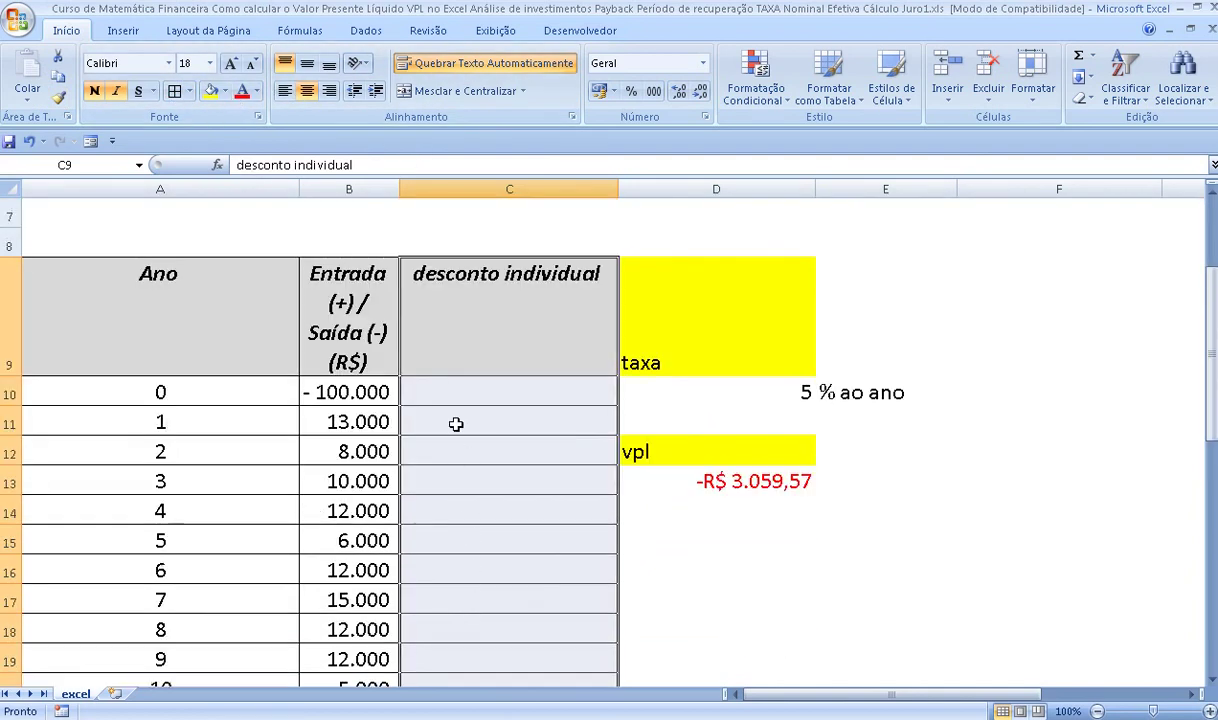
Enter =B11/(1+5/100)^A11 in C11, discounting year 1's 13.000 inflow to 12380,95238.
click(457, 424)
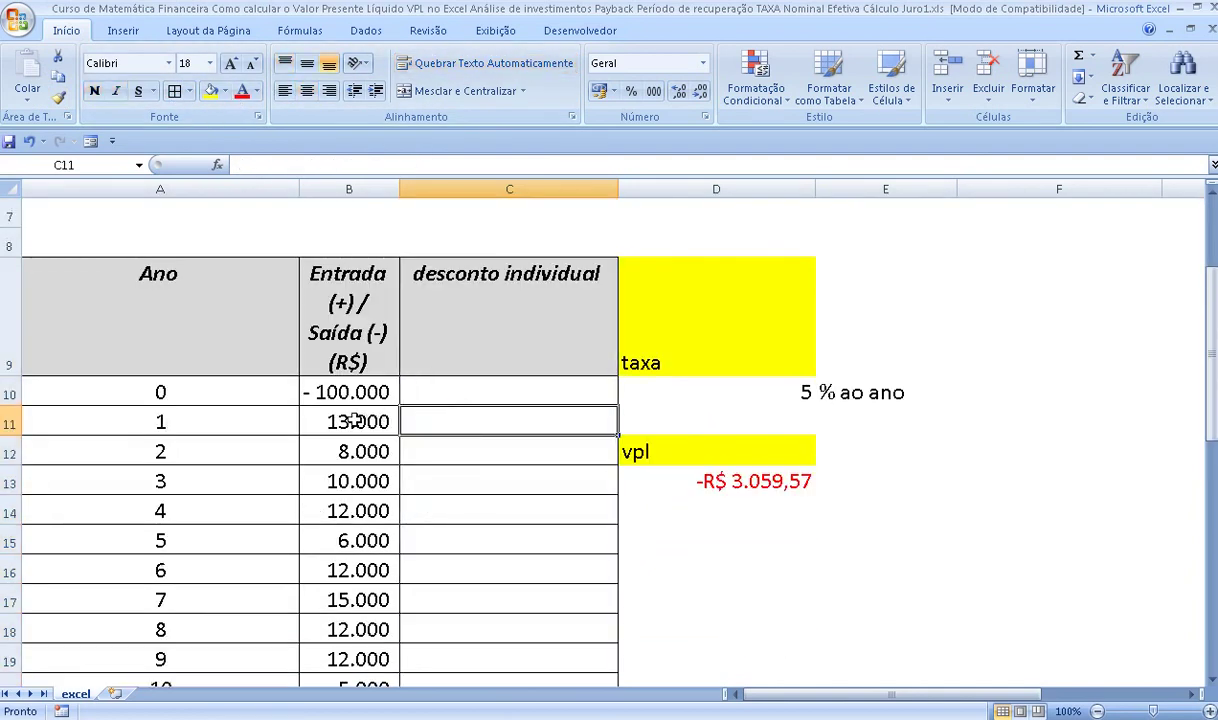
text(+)
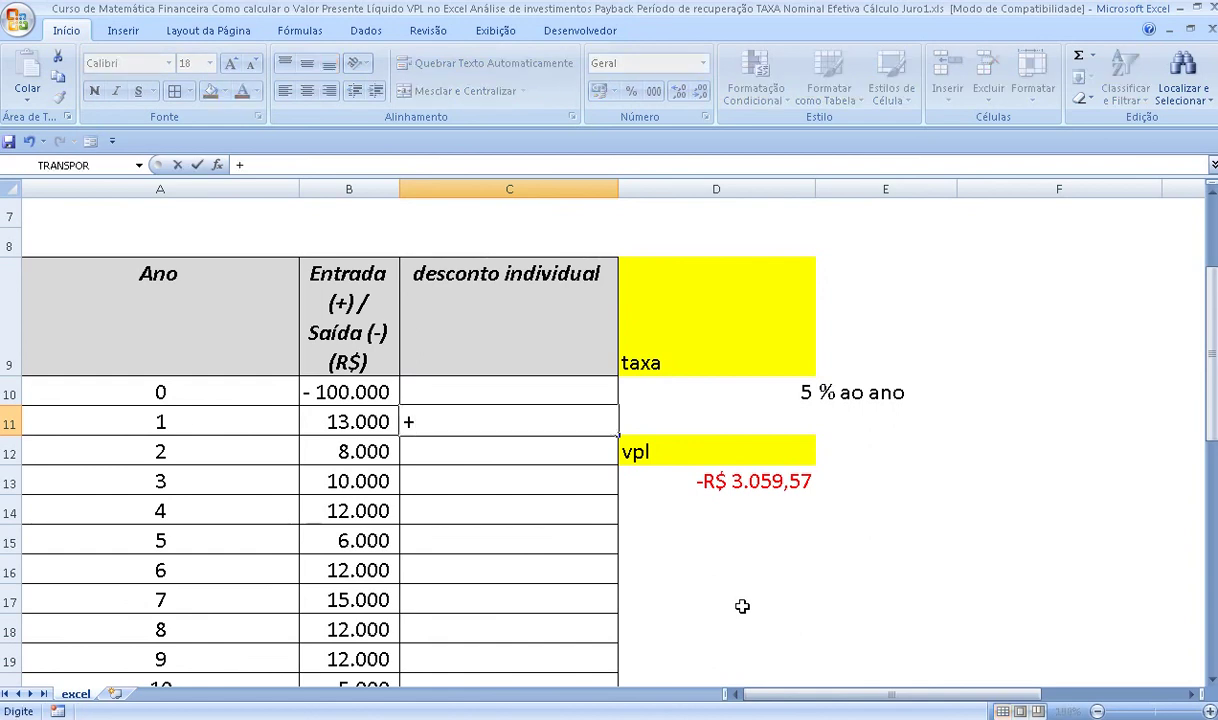
key(Escape)
text(=)
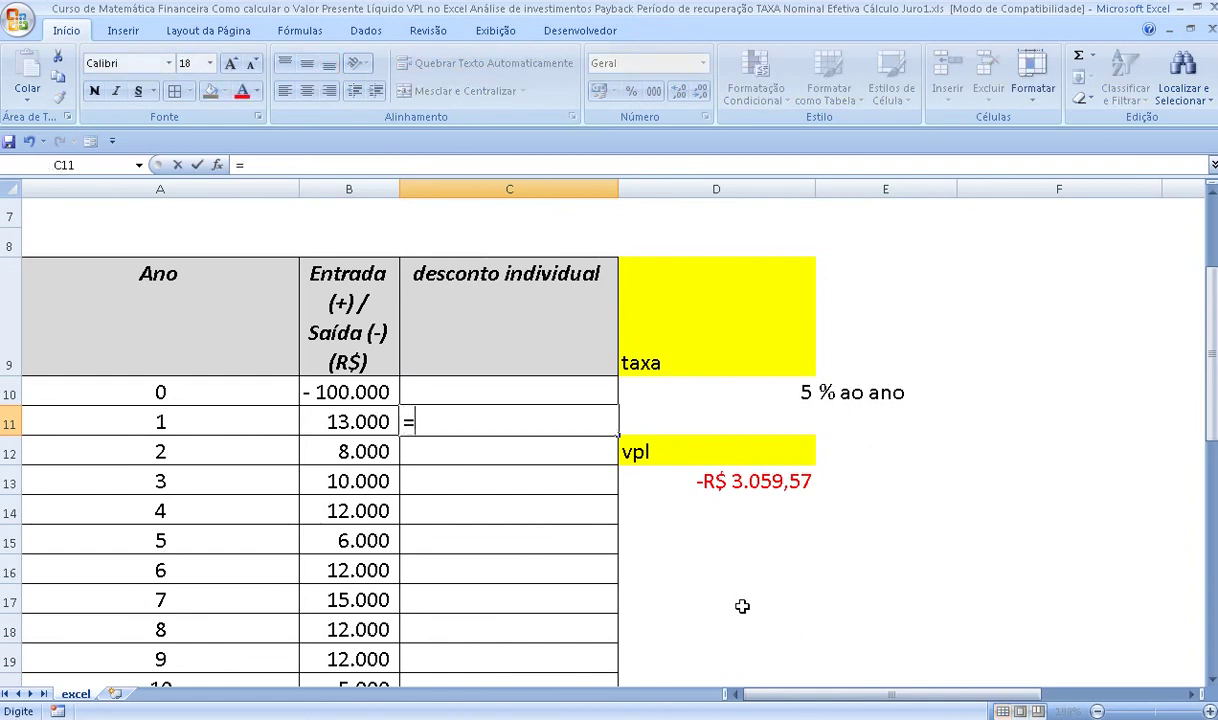
click(328, 421)
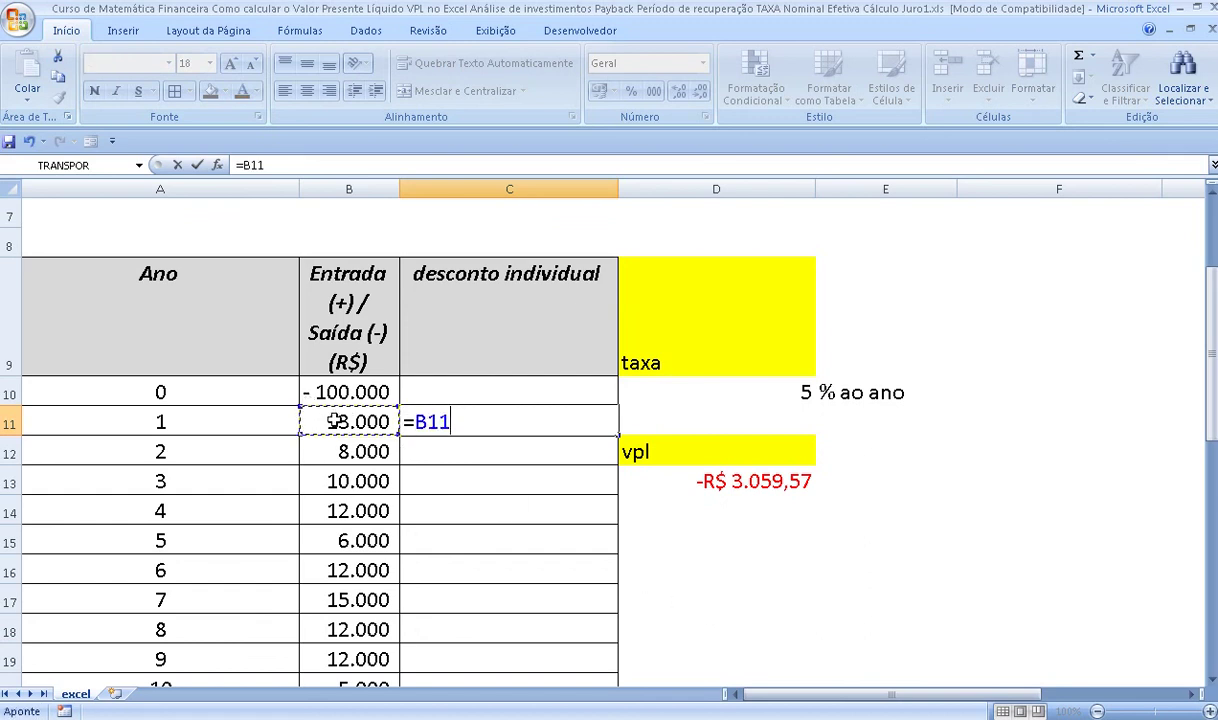
text(/()
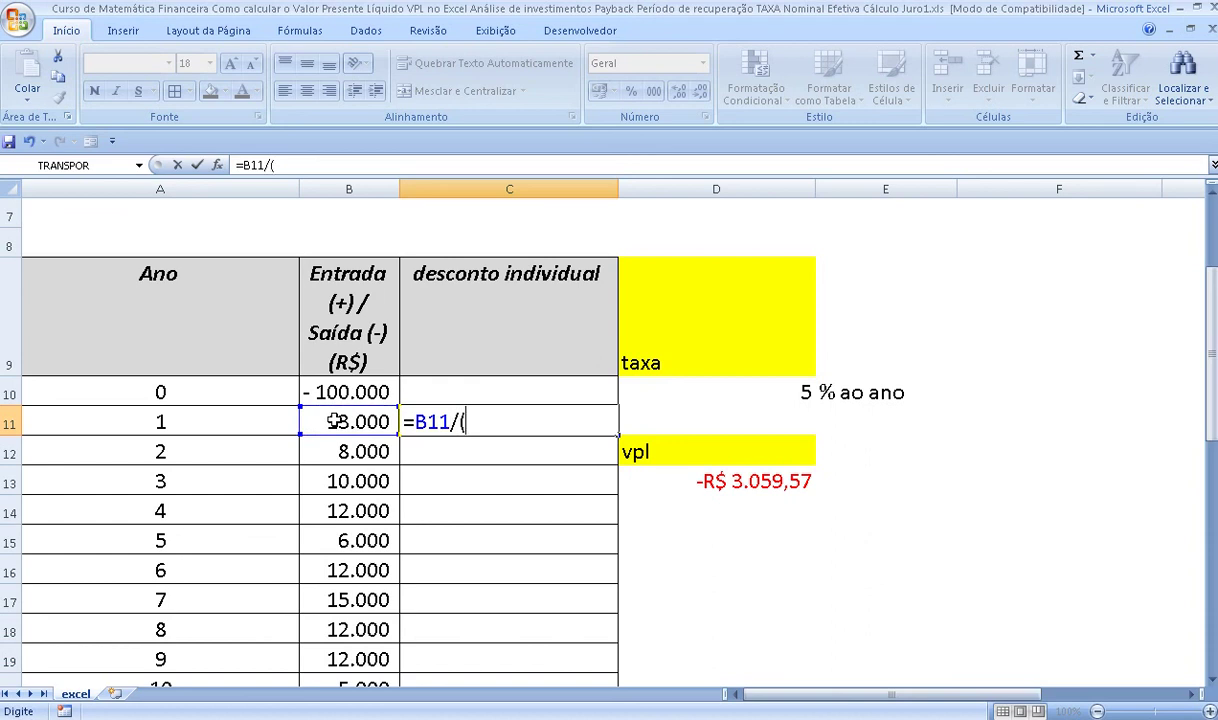
text(1+)
text(5/1)
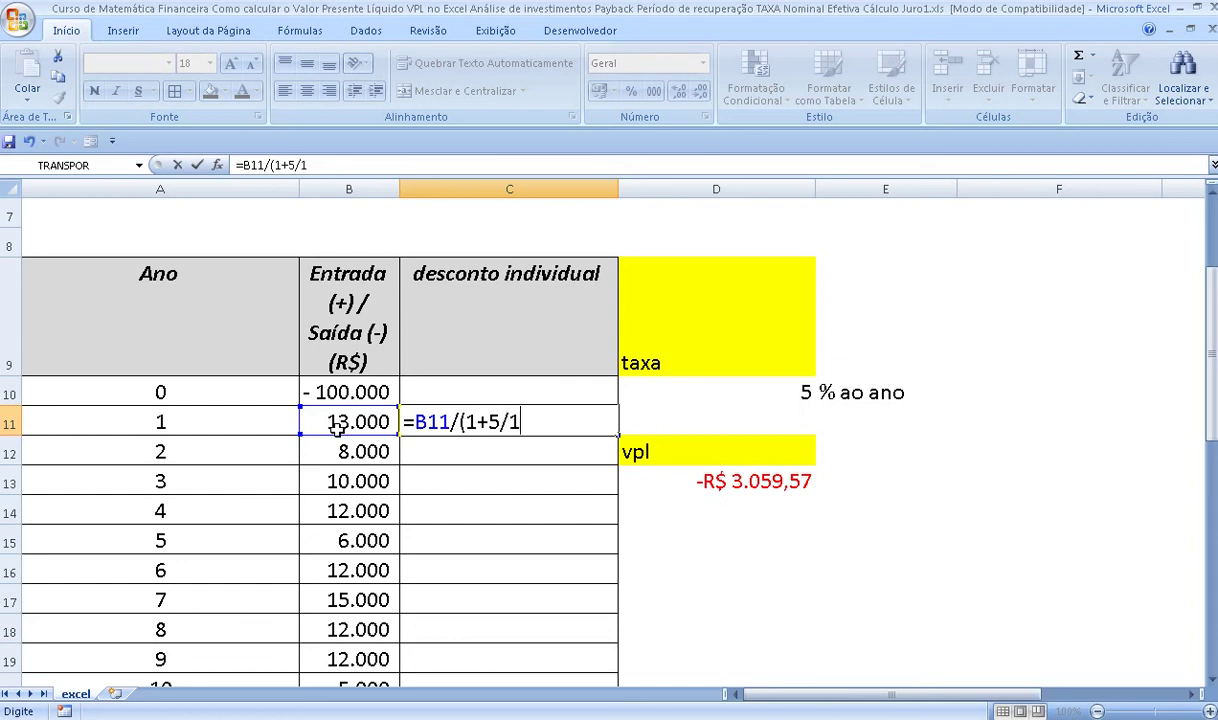
text(00)^)
click(244, 420)
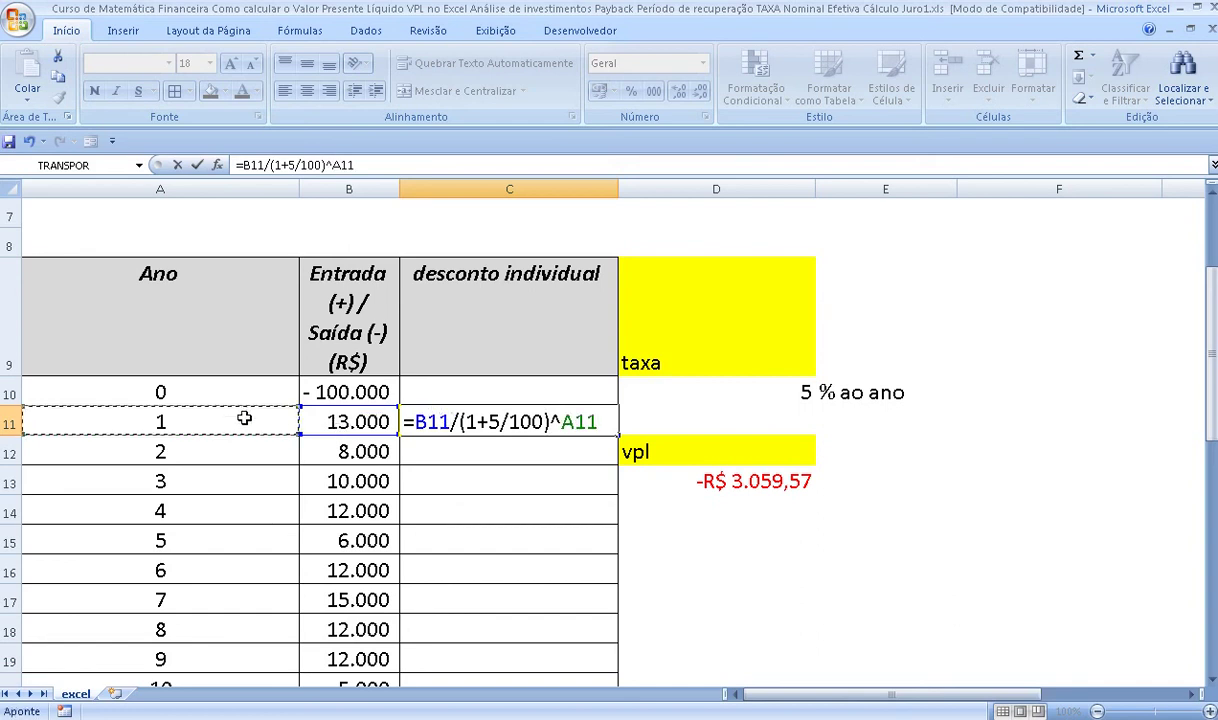
key(Return)
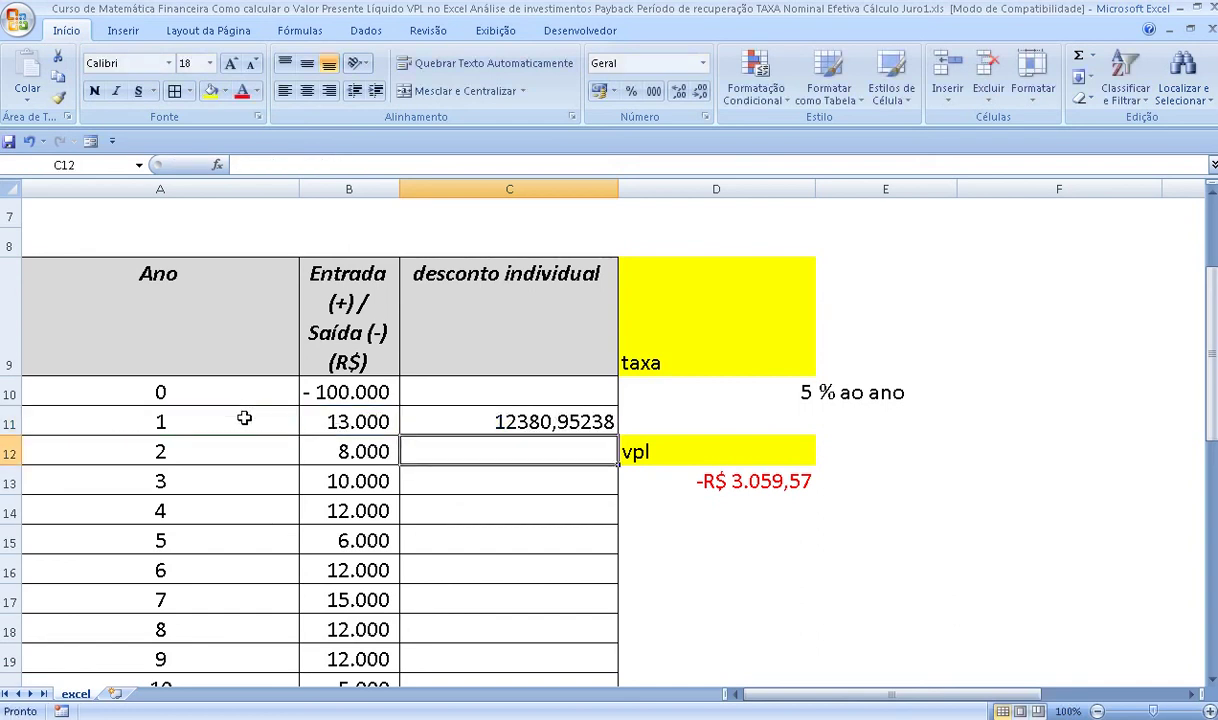
Fill the discount formula down to C22 and AutoSum it in C23, giving 96787,45582.
click(490, 420)
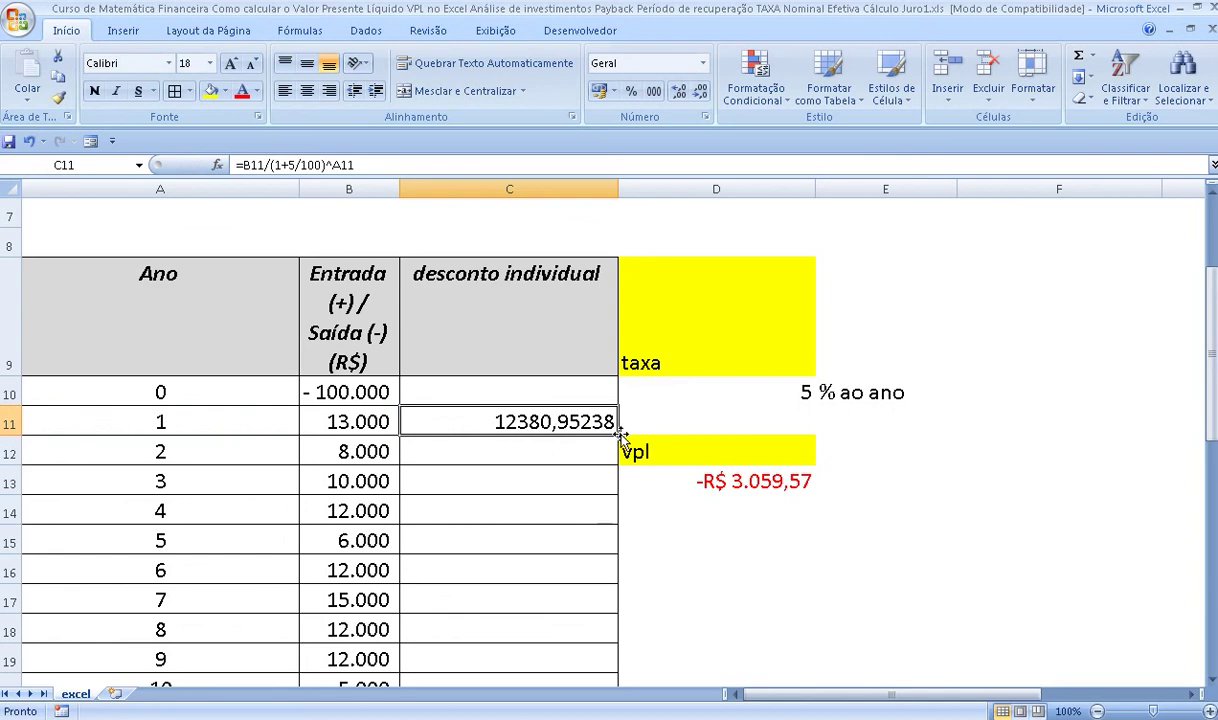
drag(618, 432, 591, 570)
click(567, 595)
scroll(567, 595, up, 1)
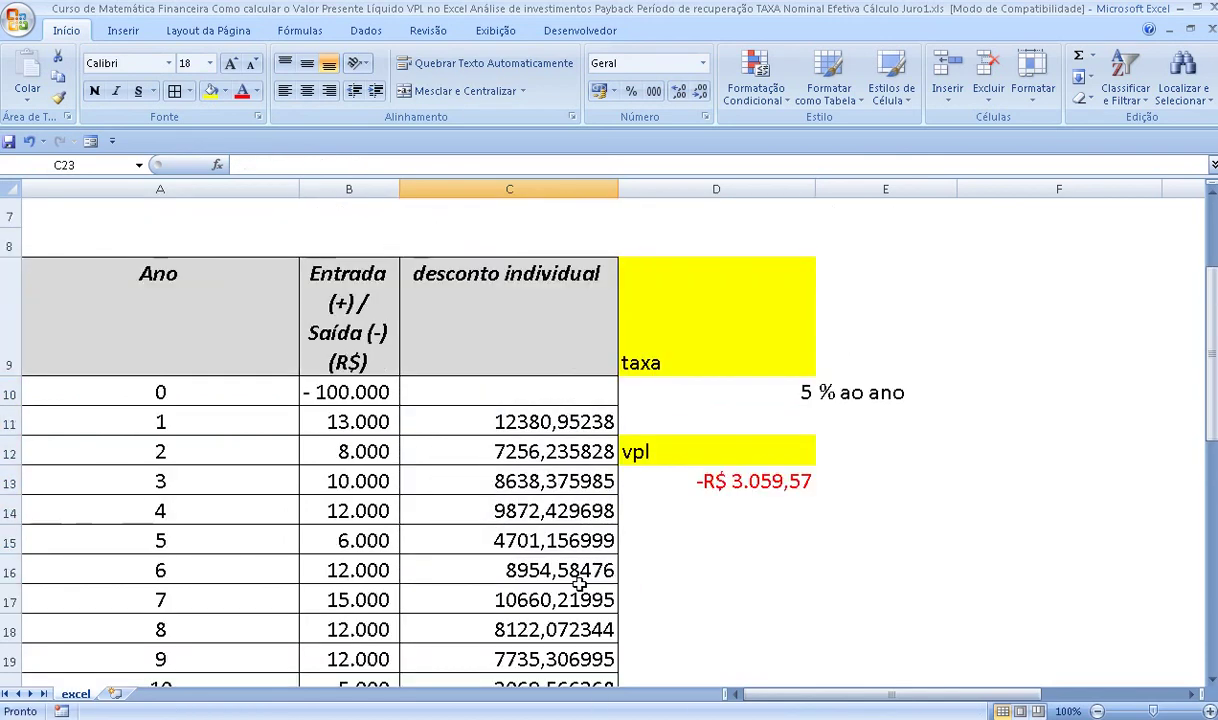
scroll(580, 585, down, 1)
click(1080, 57)
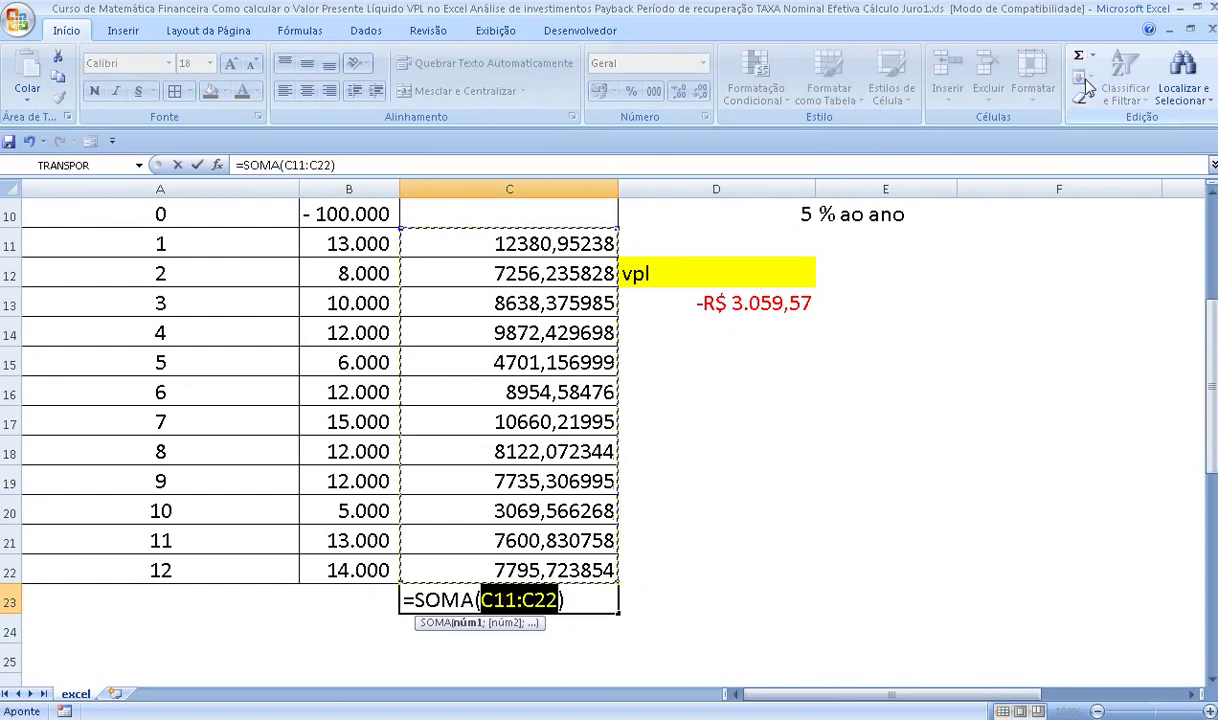
key(Return)
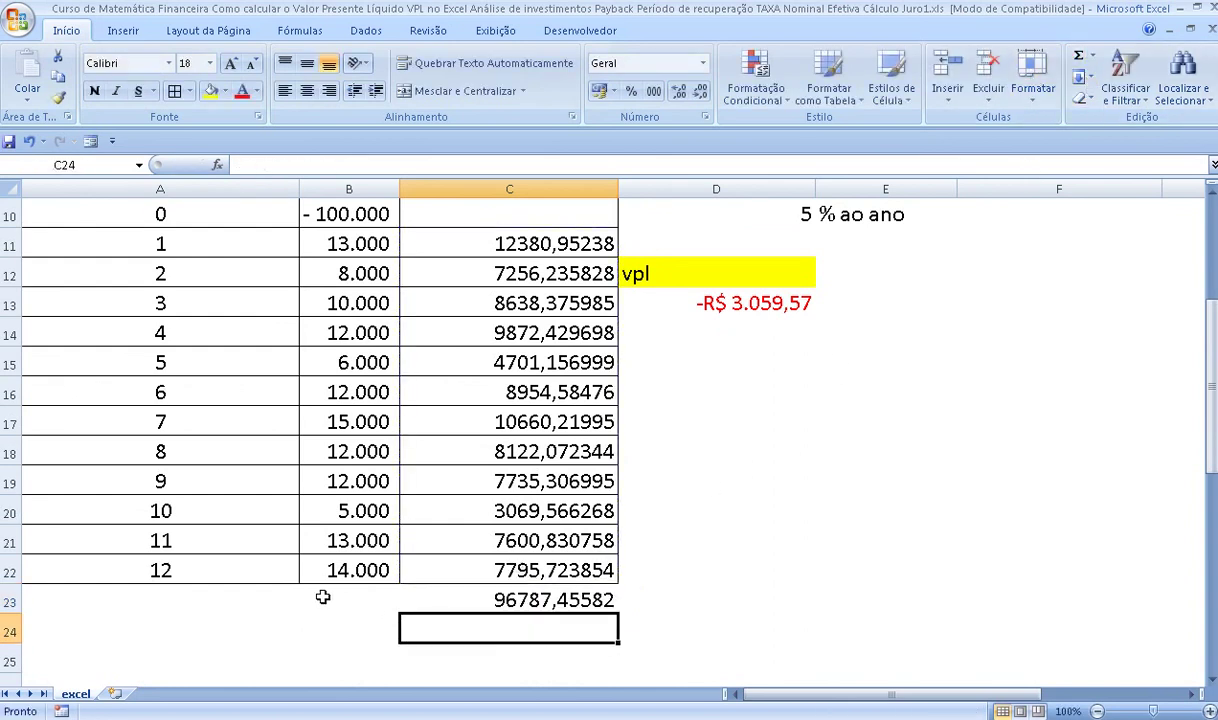
Label the sum row by typing 'total' in B23.
click(336, 603)
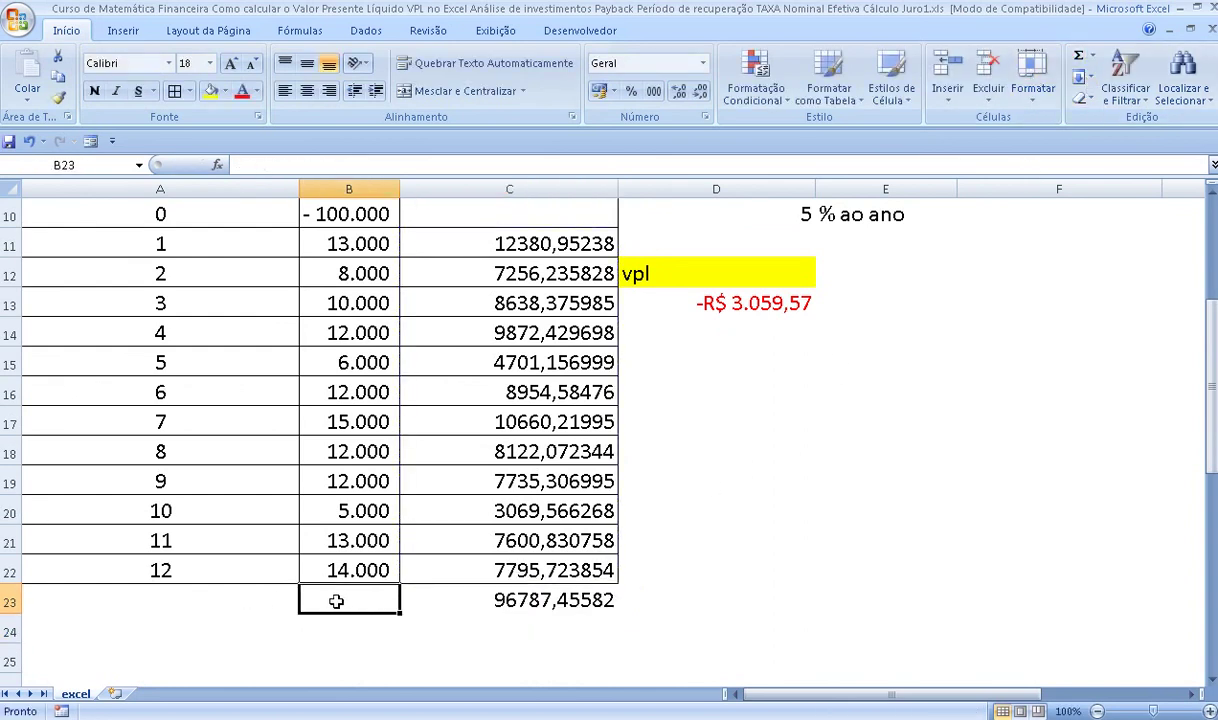
text(total)
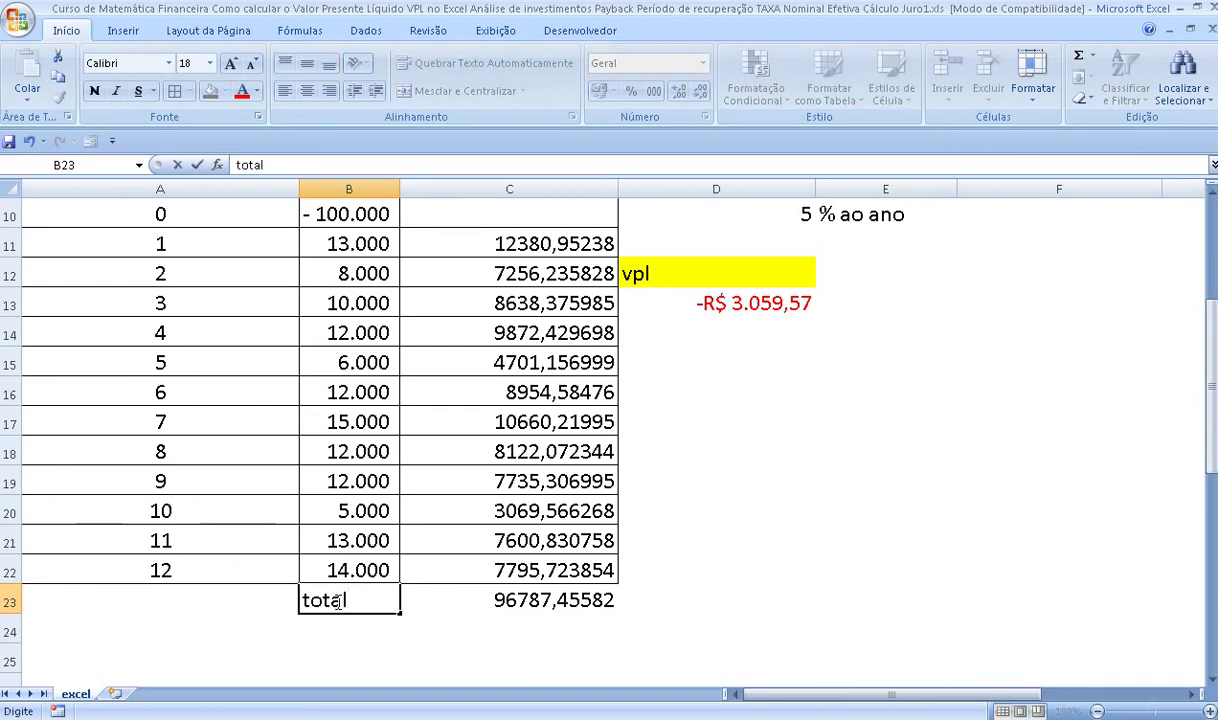
key(Return)
scroll(549, 610, up, 1)
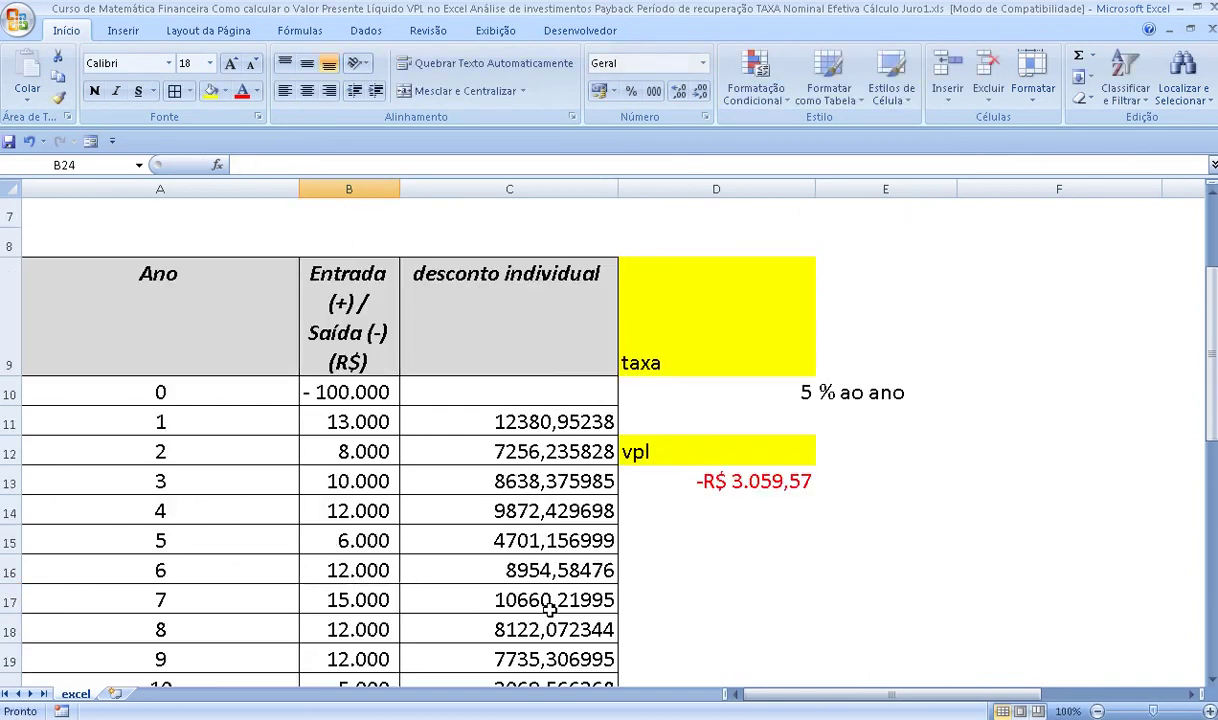
Copy B11's number format onto C11:C24 and show two decimals, total reading 96.787,46.
drag(530, 418, 525, 568)
click(379, 432)
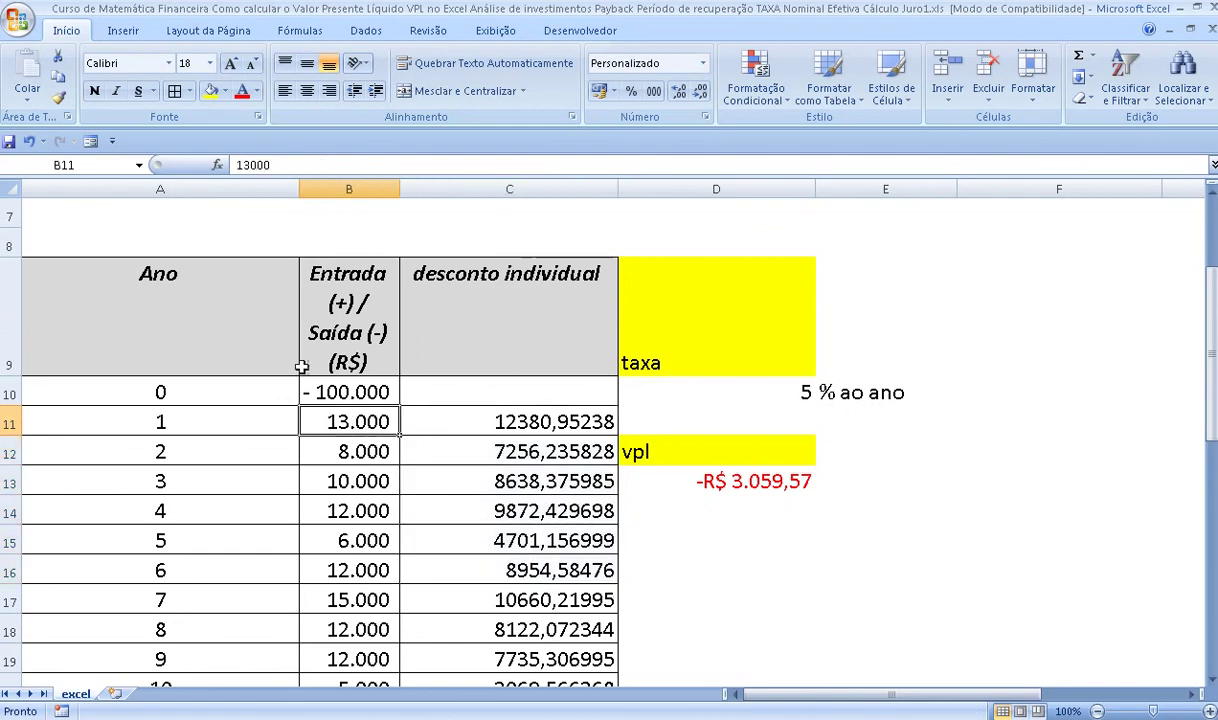
click(57, 97)
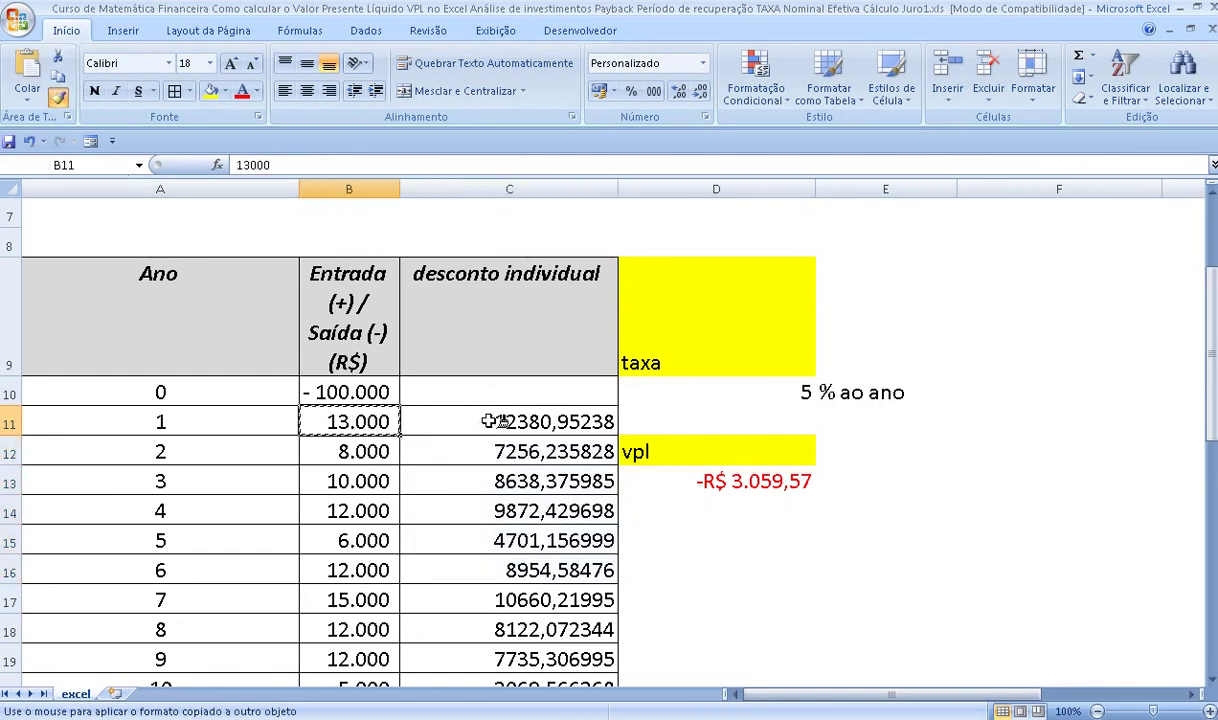
mouse_move(485, 420)
mouse_down()
mouse_move(511, 633)
mouse_move(509, 600)
mouse_up()
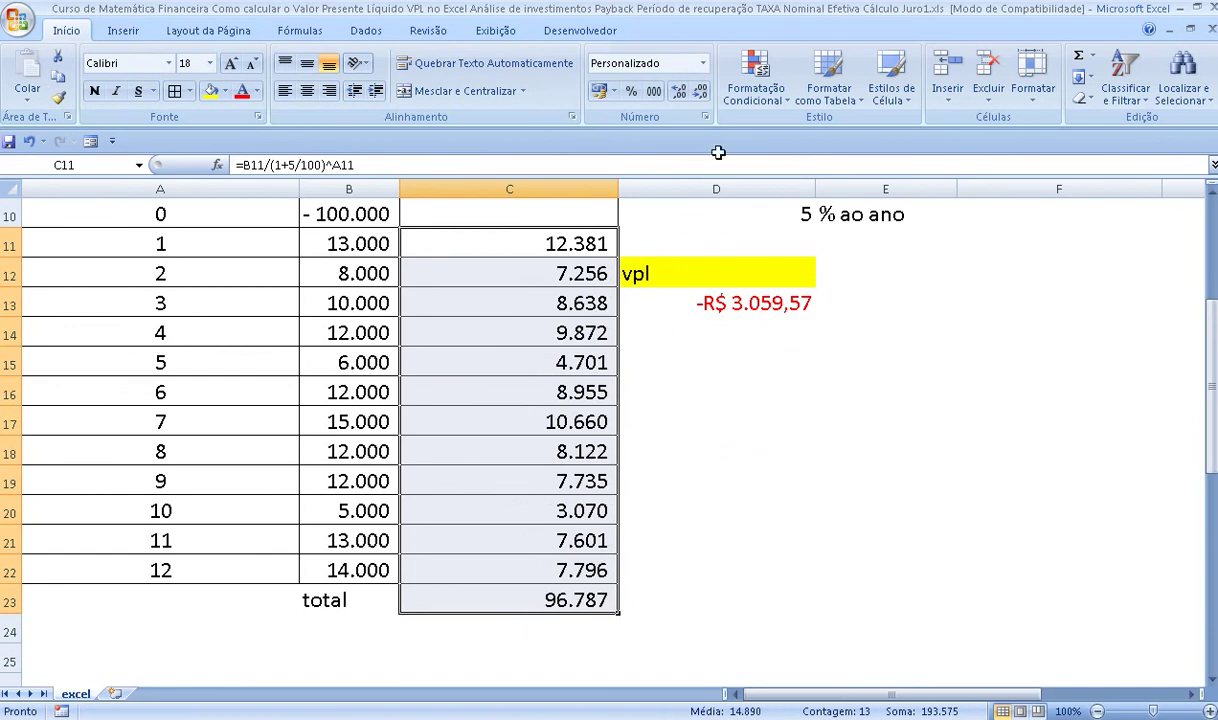
click(681, 92)
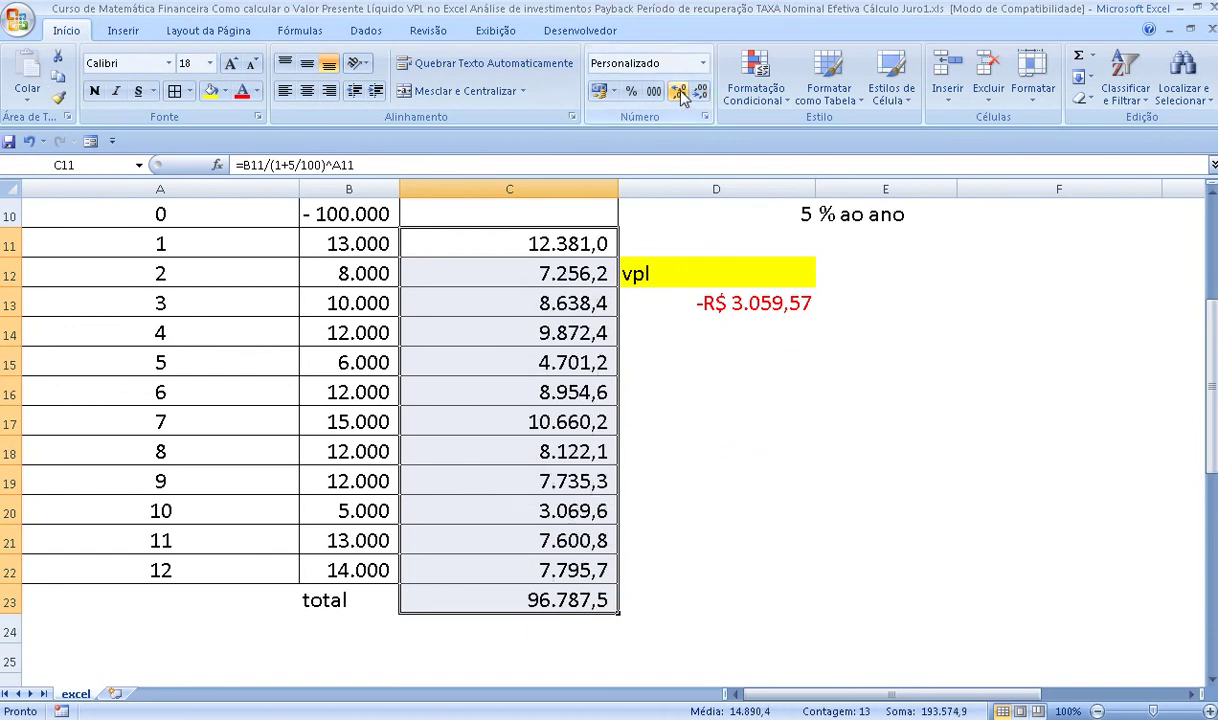
click(681, 92)
click(577, 630)
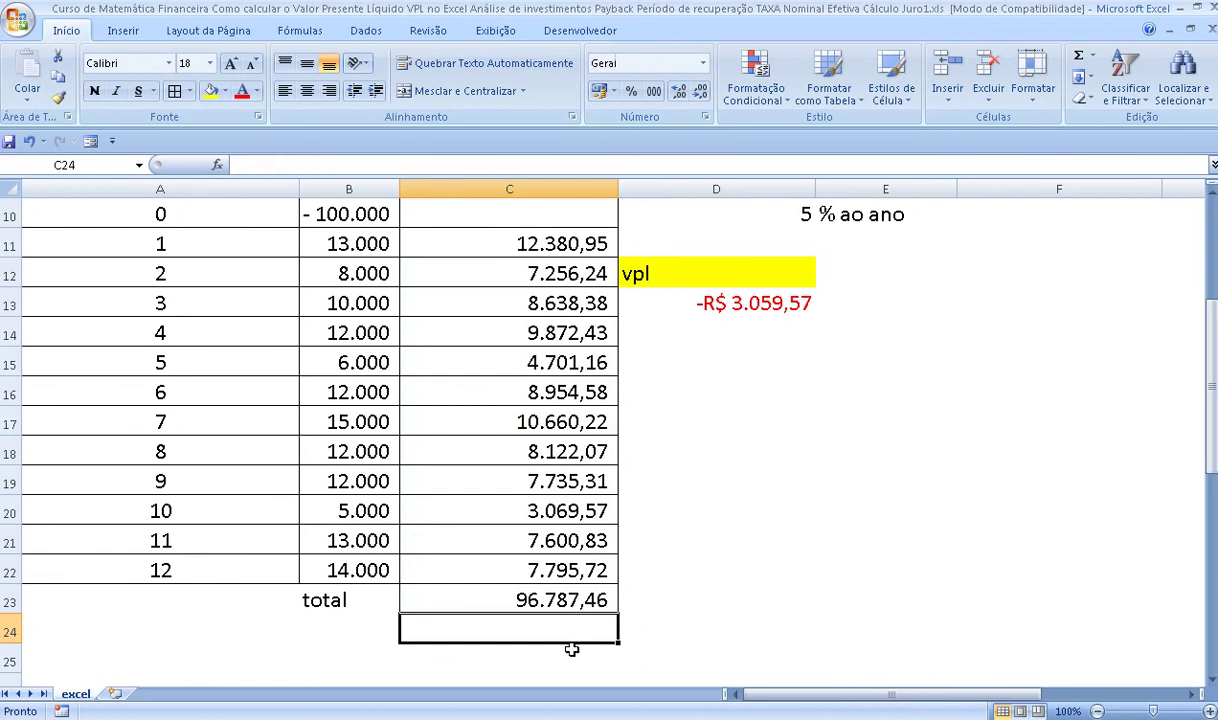
click(563, 652)
Enter the investment in C24, formatted like the total, as 100.000,00.
click(551, 630)
text(10)
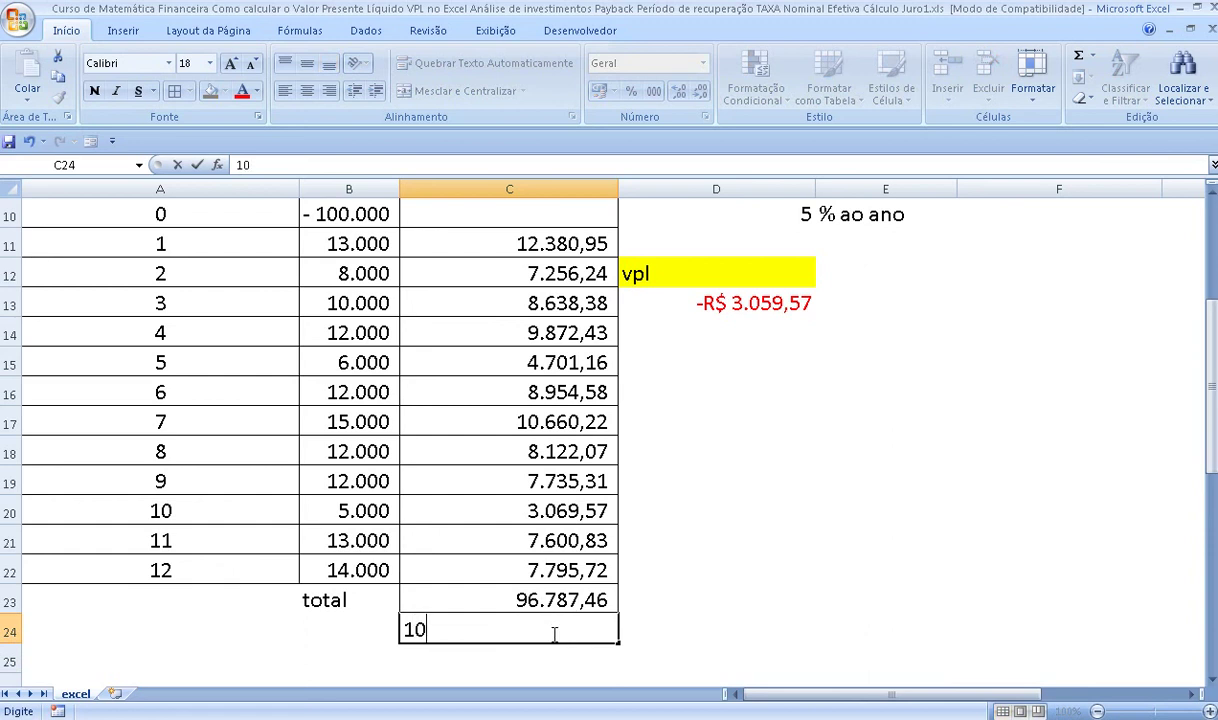
text(000)
key(Return)
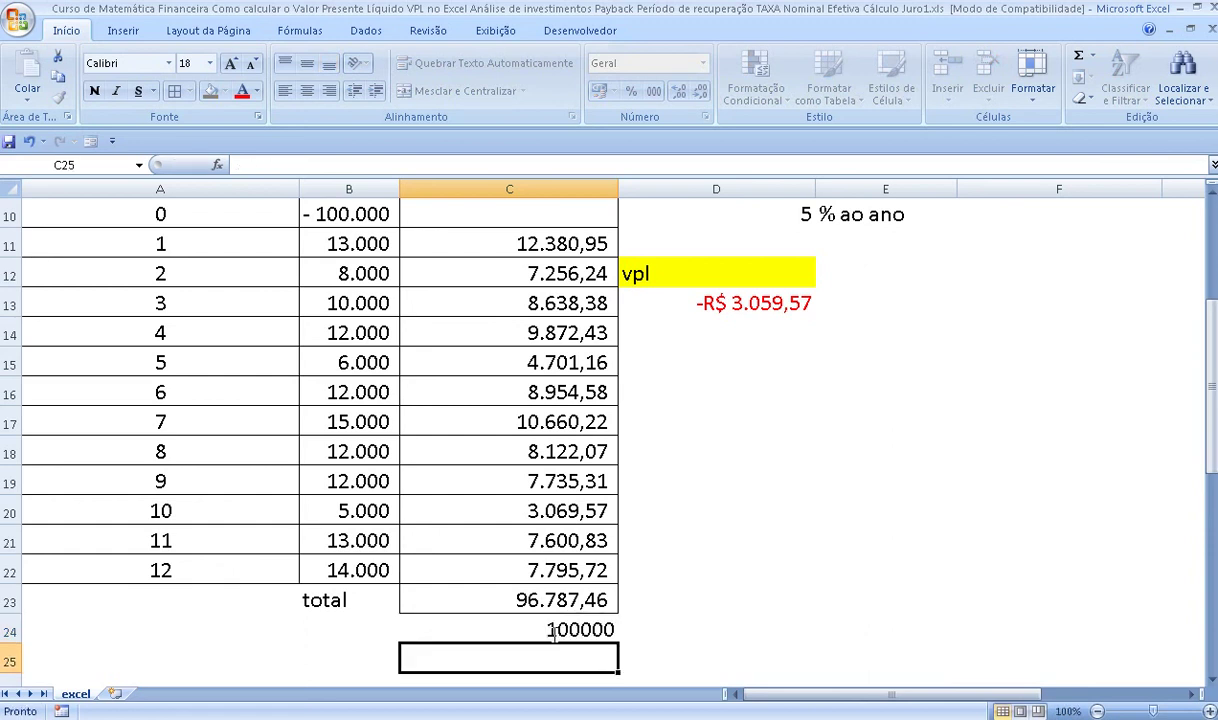
click(575, 600)
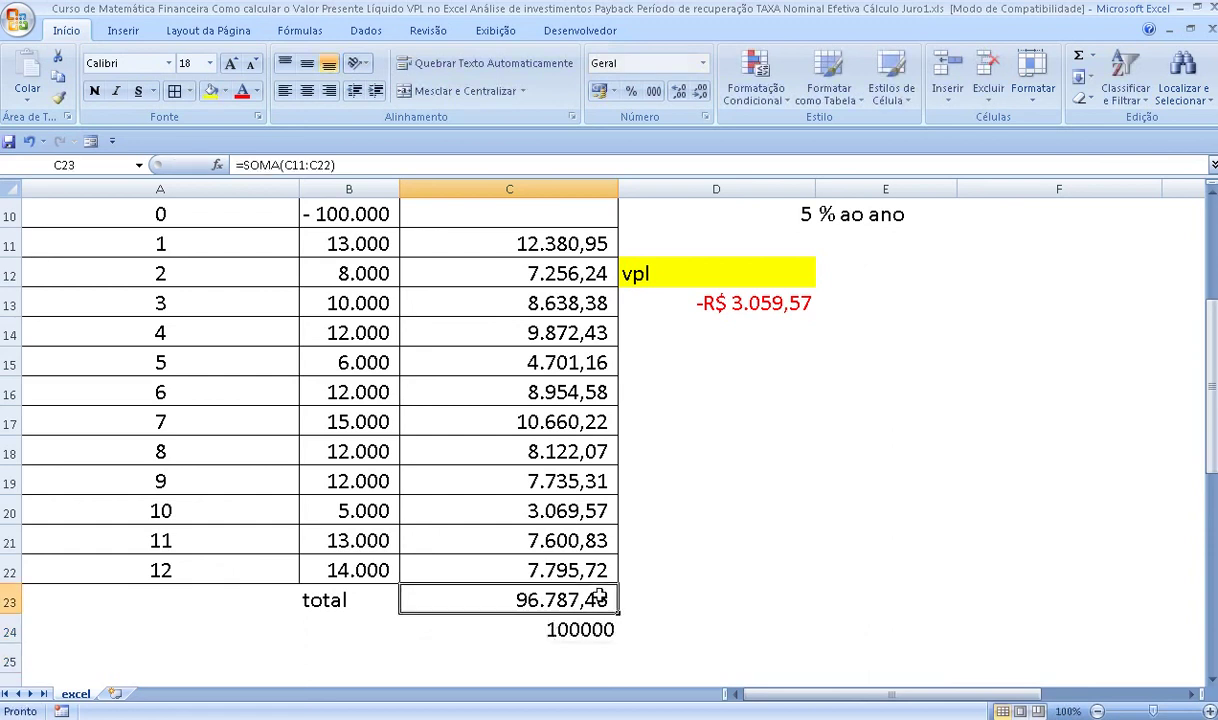
click(57, 97)
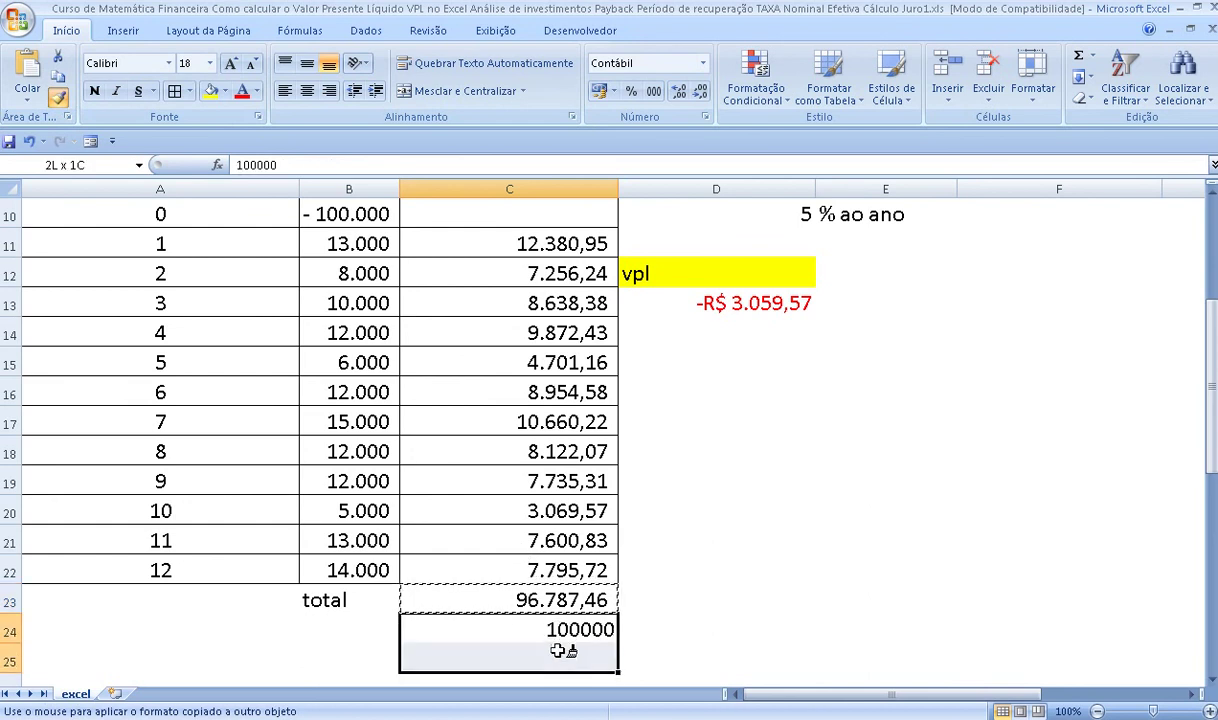
drag(563, 628, 557, 651)
Enter =C23-C24 in C25, giving -3.212,54.
click(555, 653)
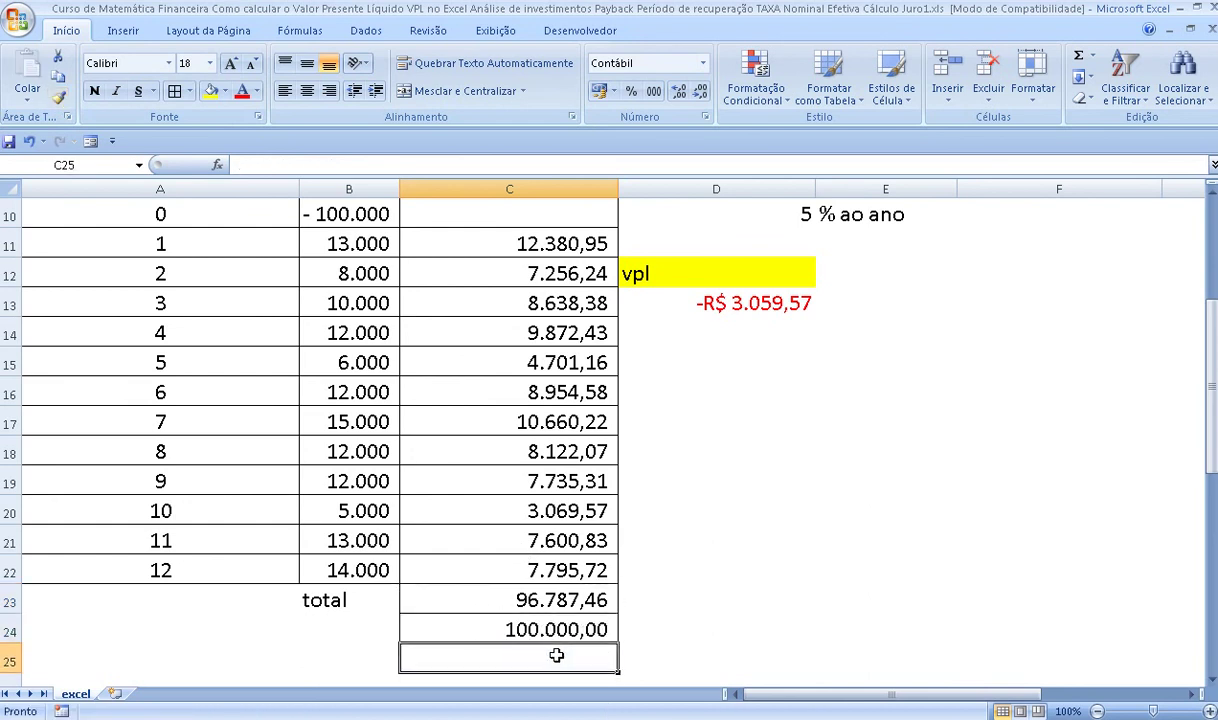
text(=)
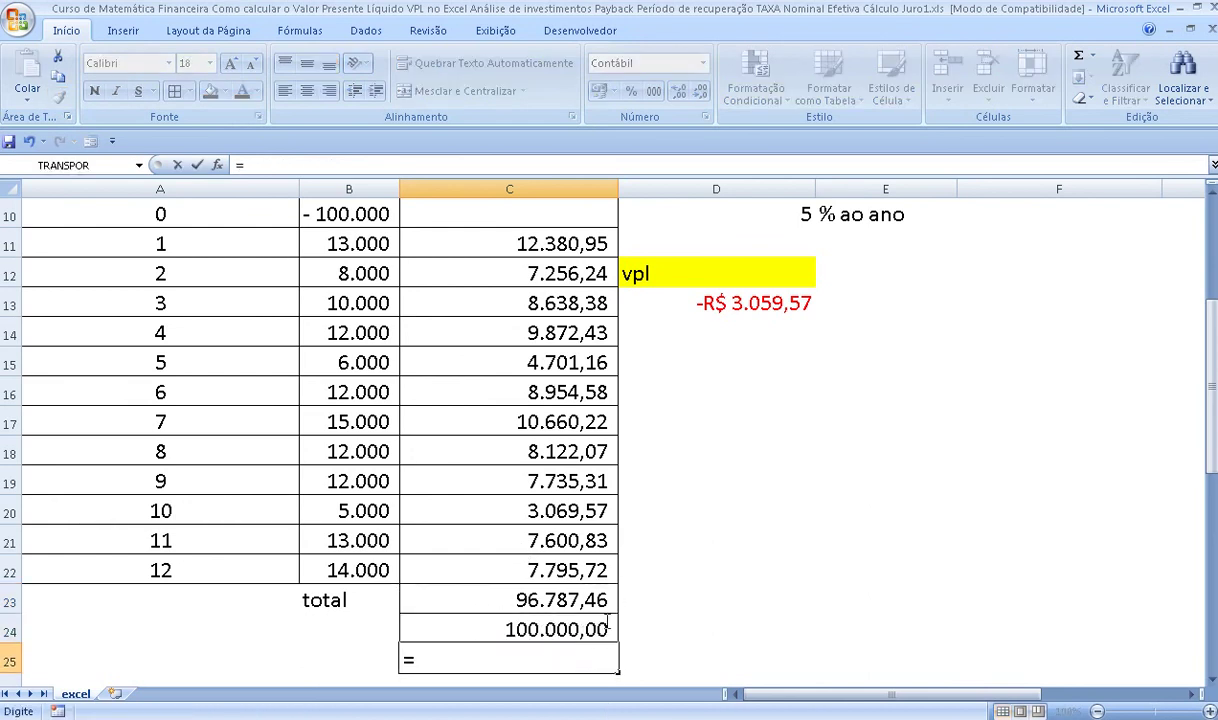
click(563, 595)
text(-)
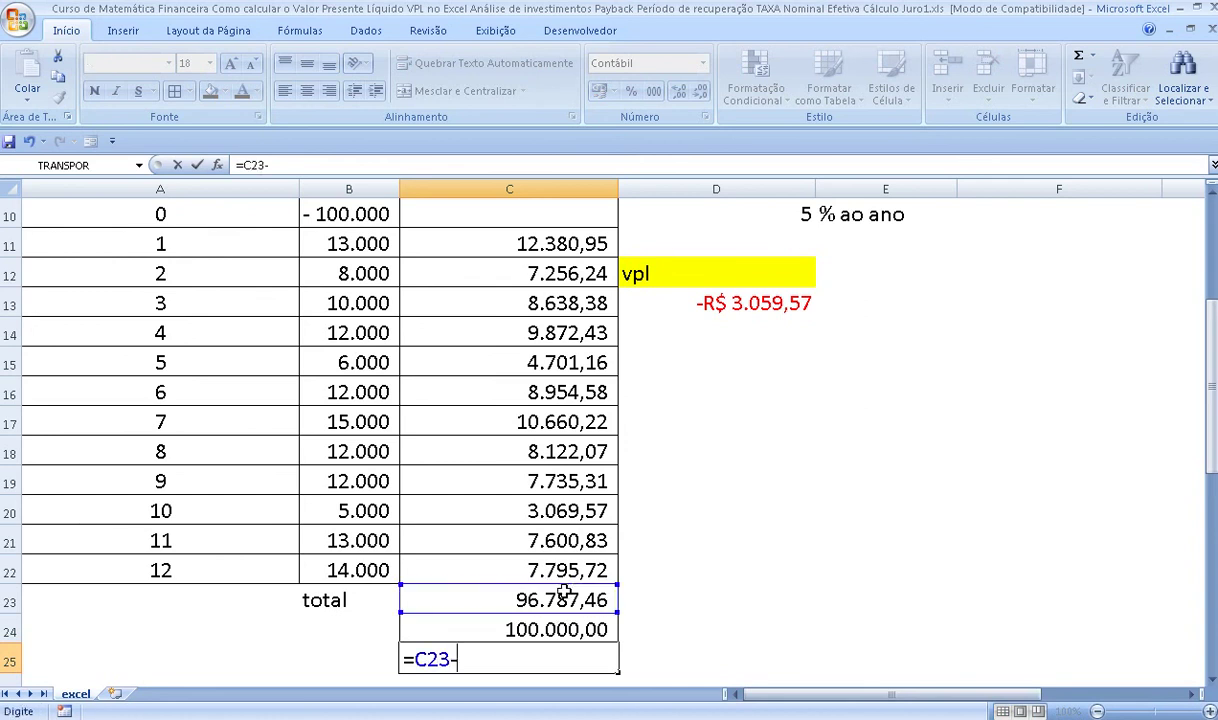
click(572, 628)
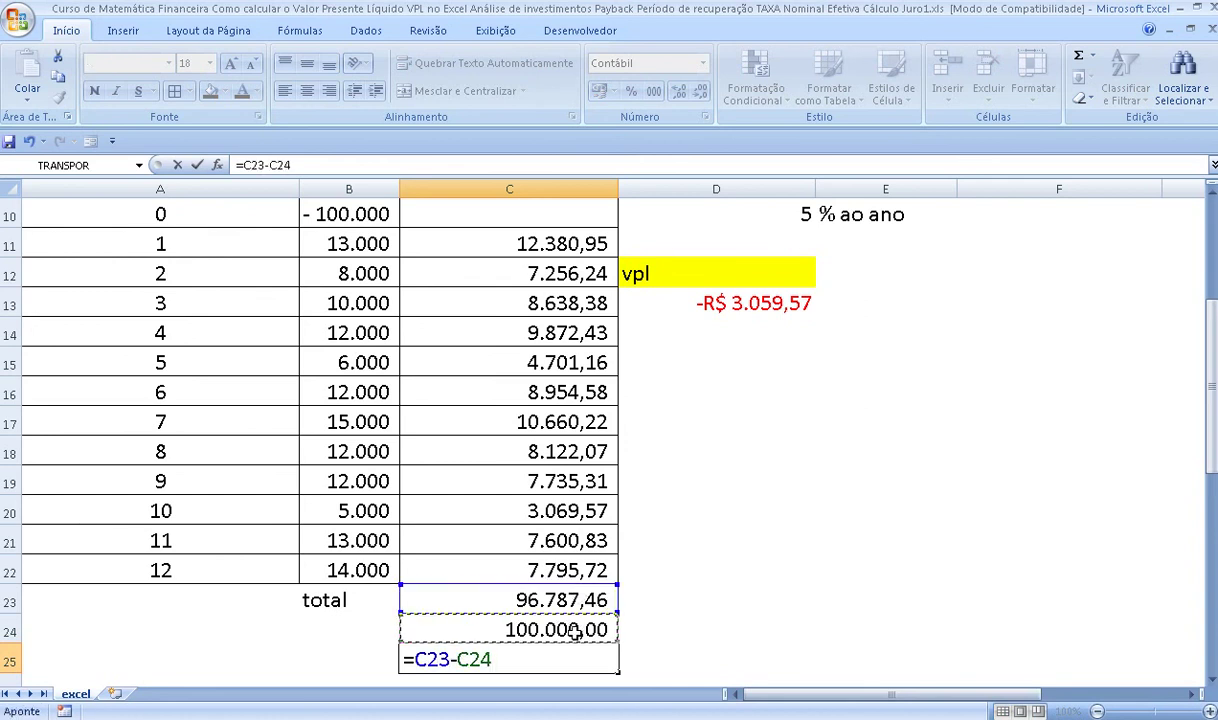
key(Return)
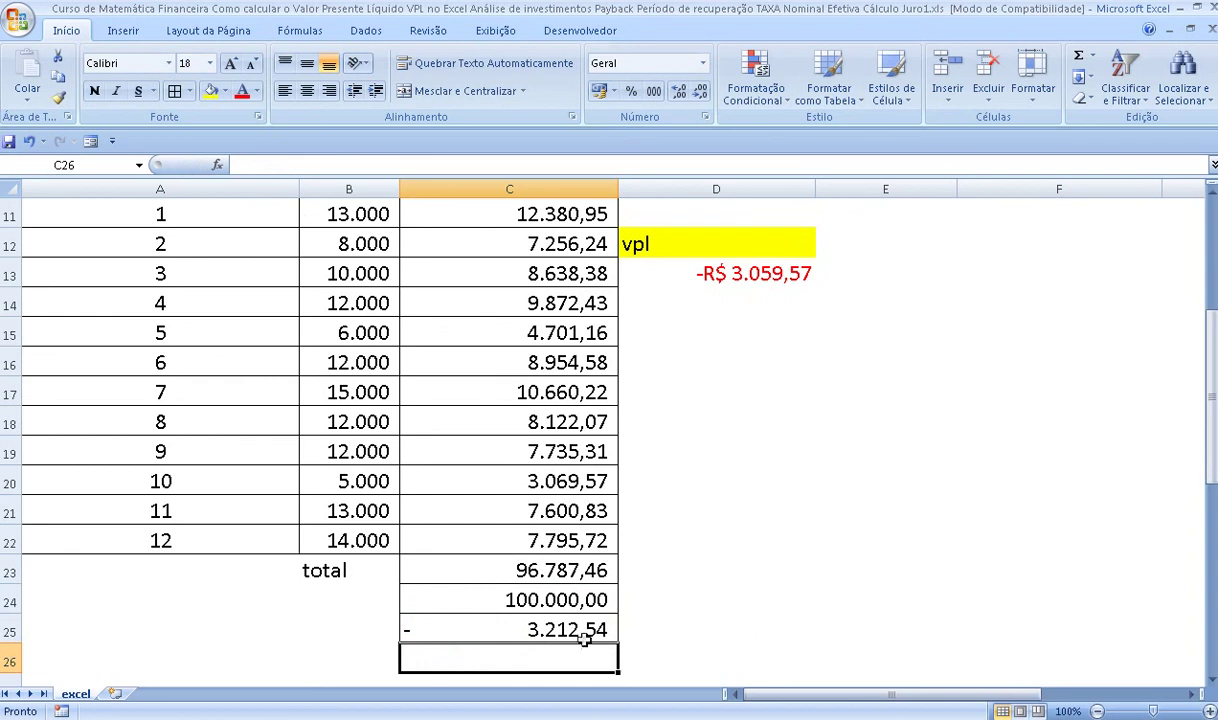
Fill C25 yellow and compare it with the VPL result in D13.
click(569, 628)
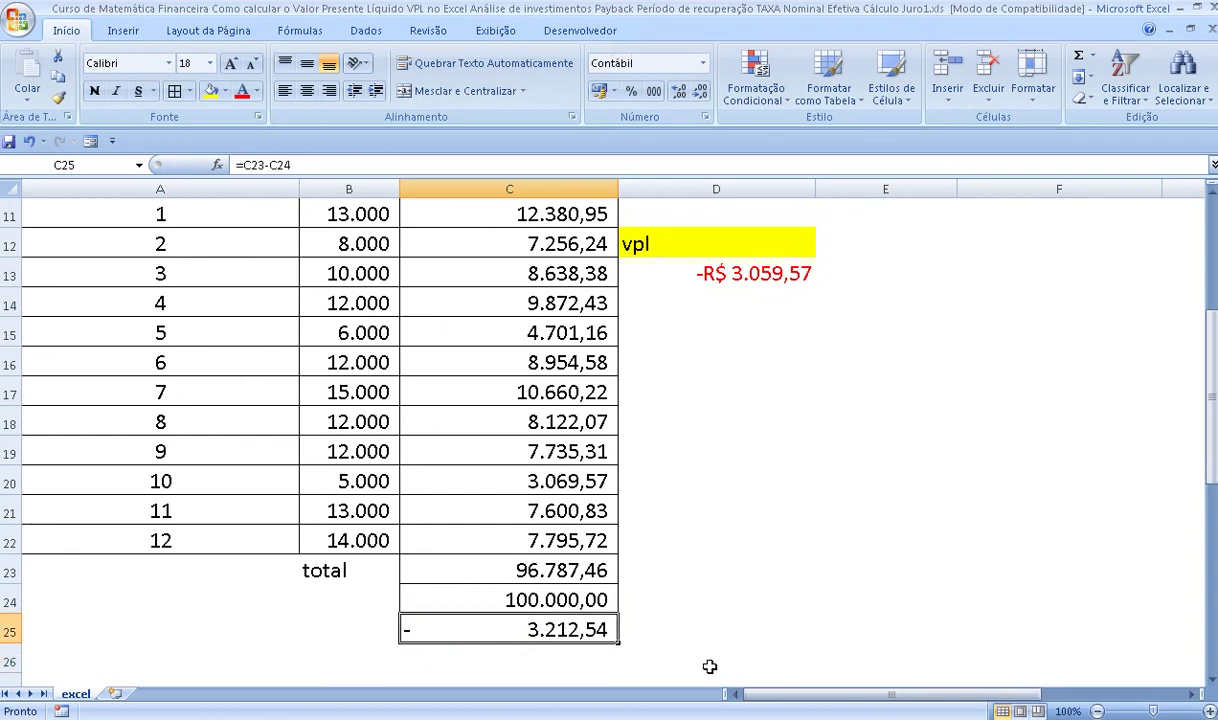
click(211, 93)
click(710, 268)
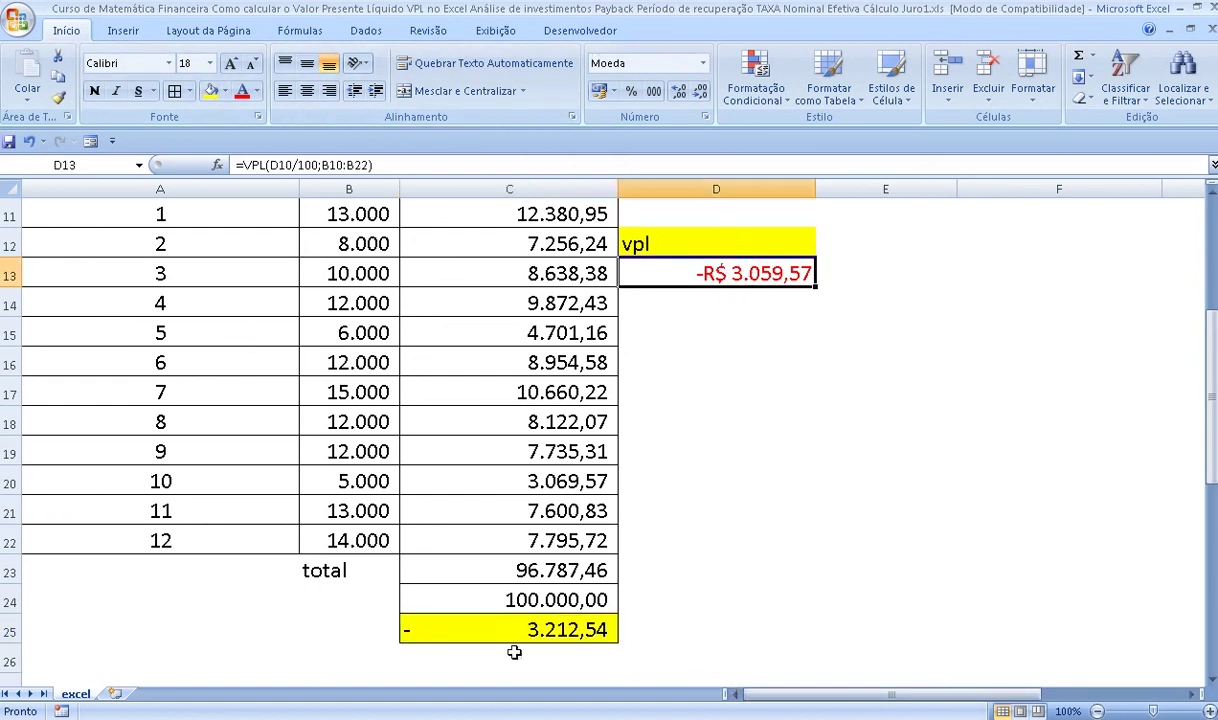
click(516, 633)
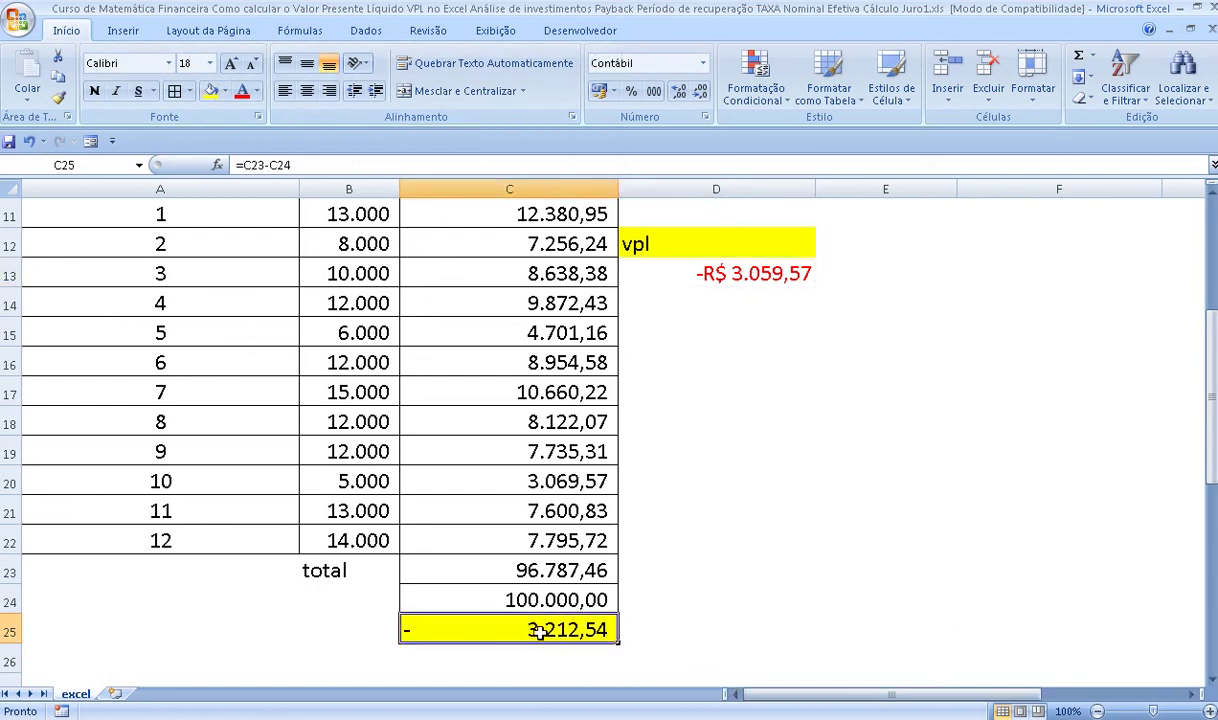
scroll(707, 634, up, 1)
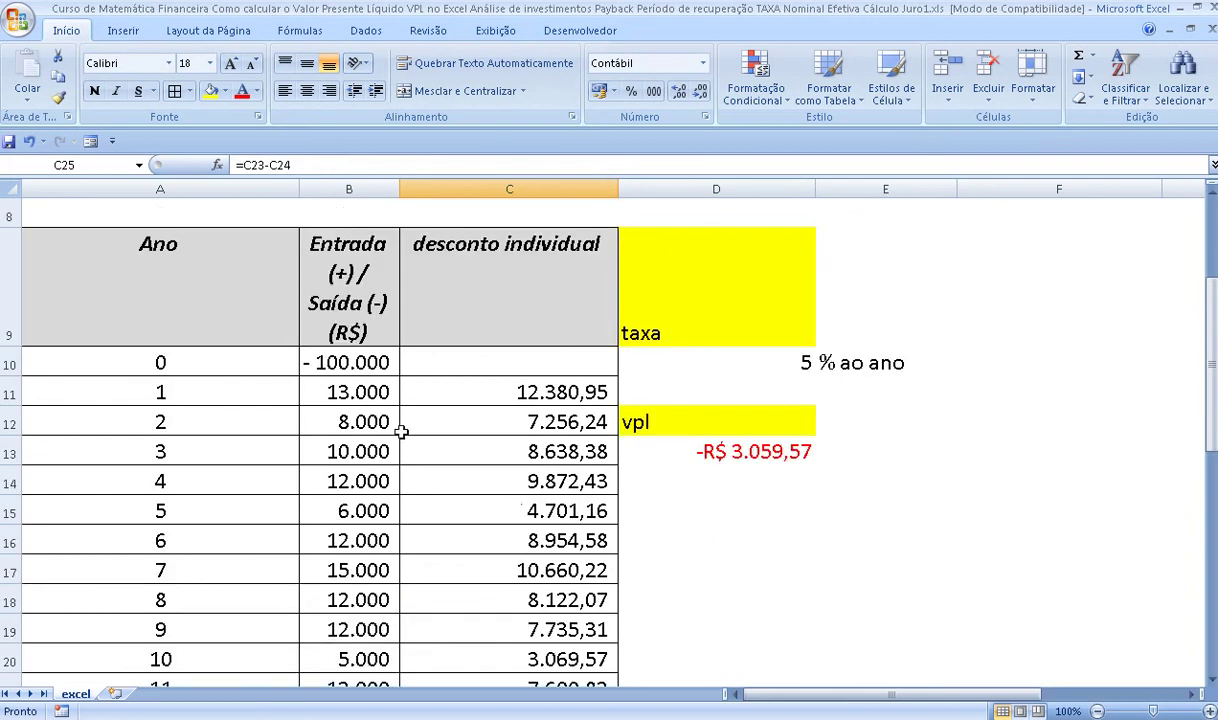
click(310, 352)
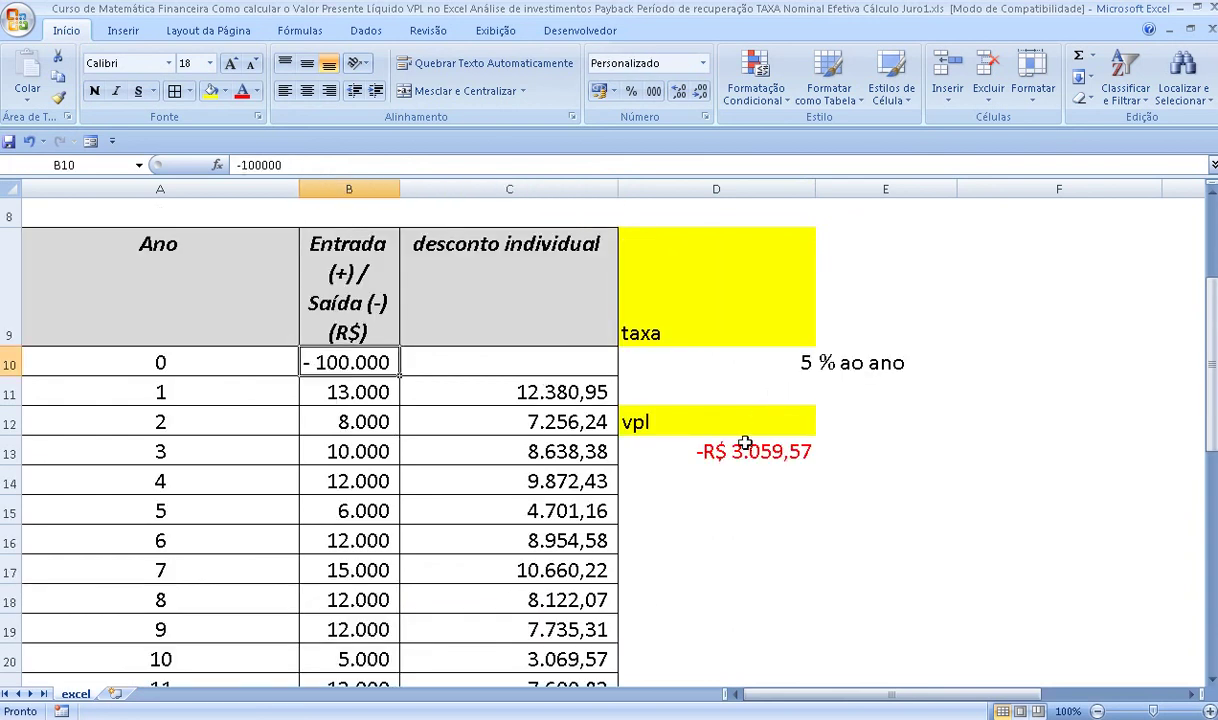
click(680, 447)
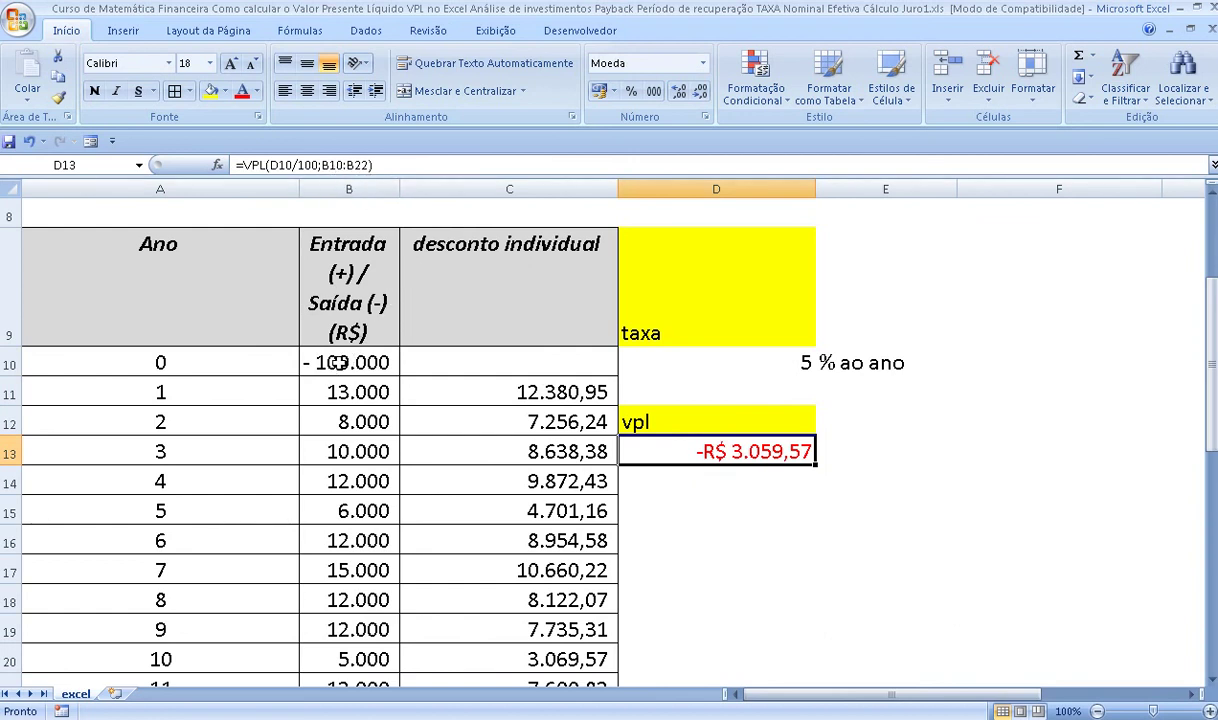
drag(340, 362, 345, 571)
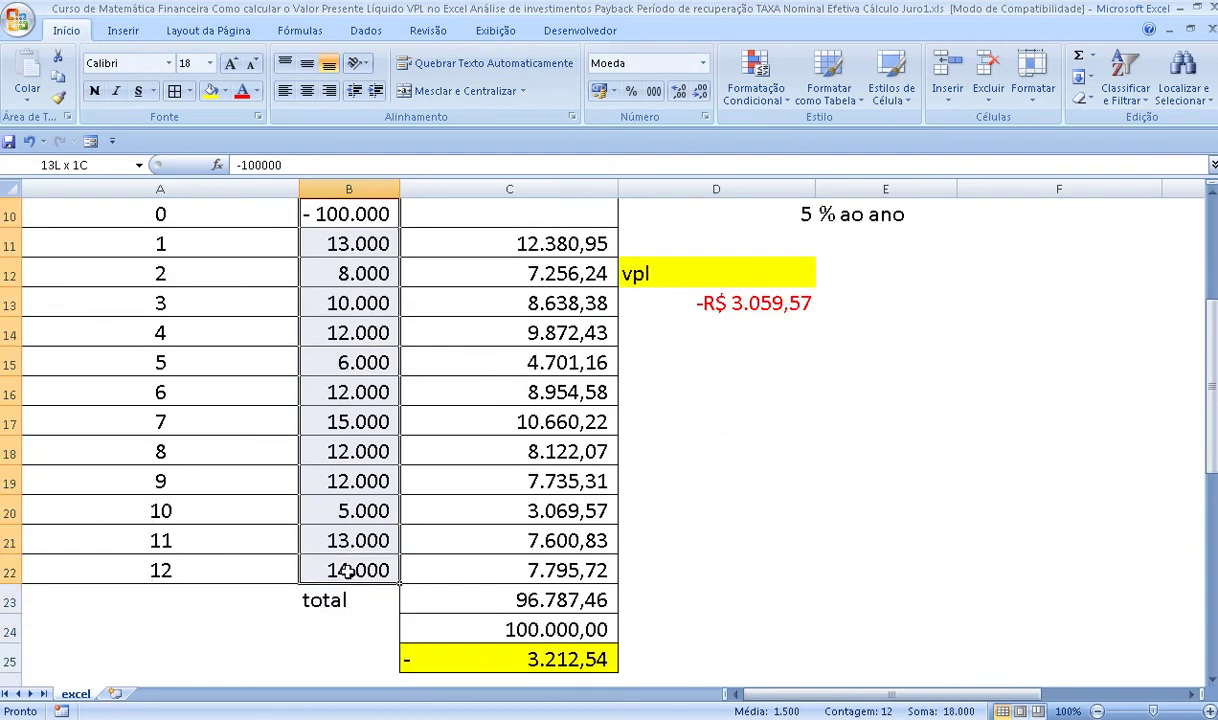
click(780, 527)
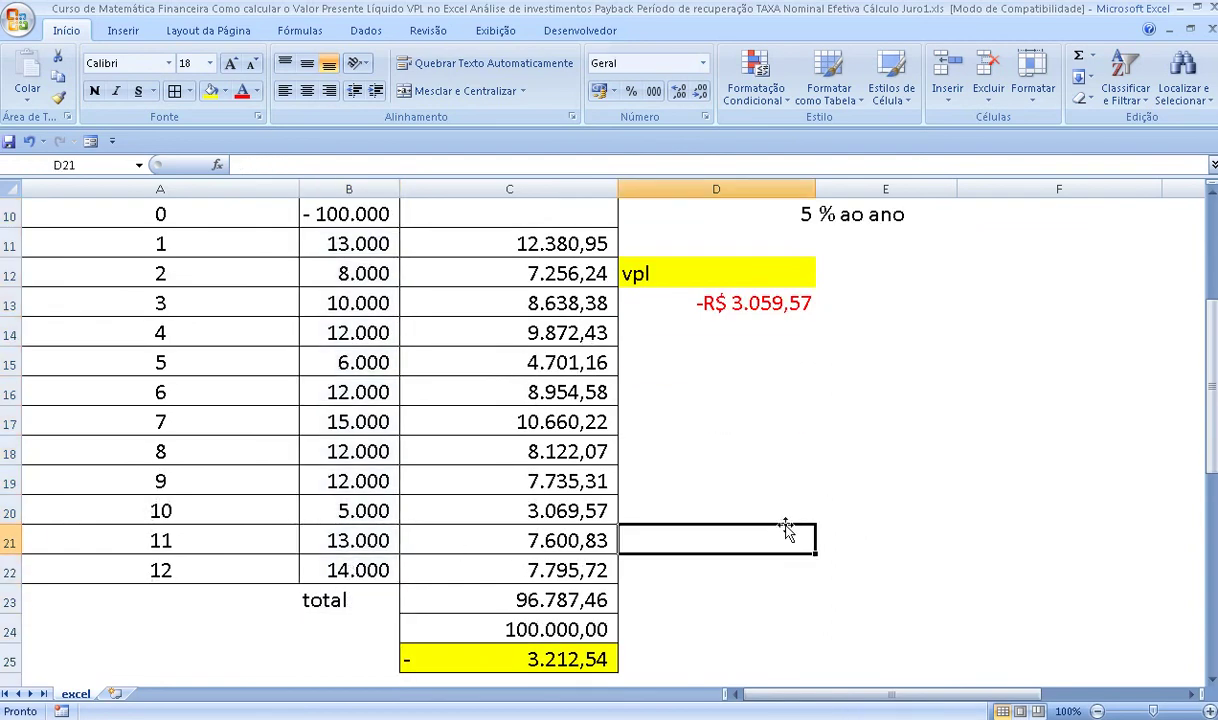
scroll(790, 530, up, 1)
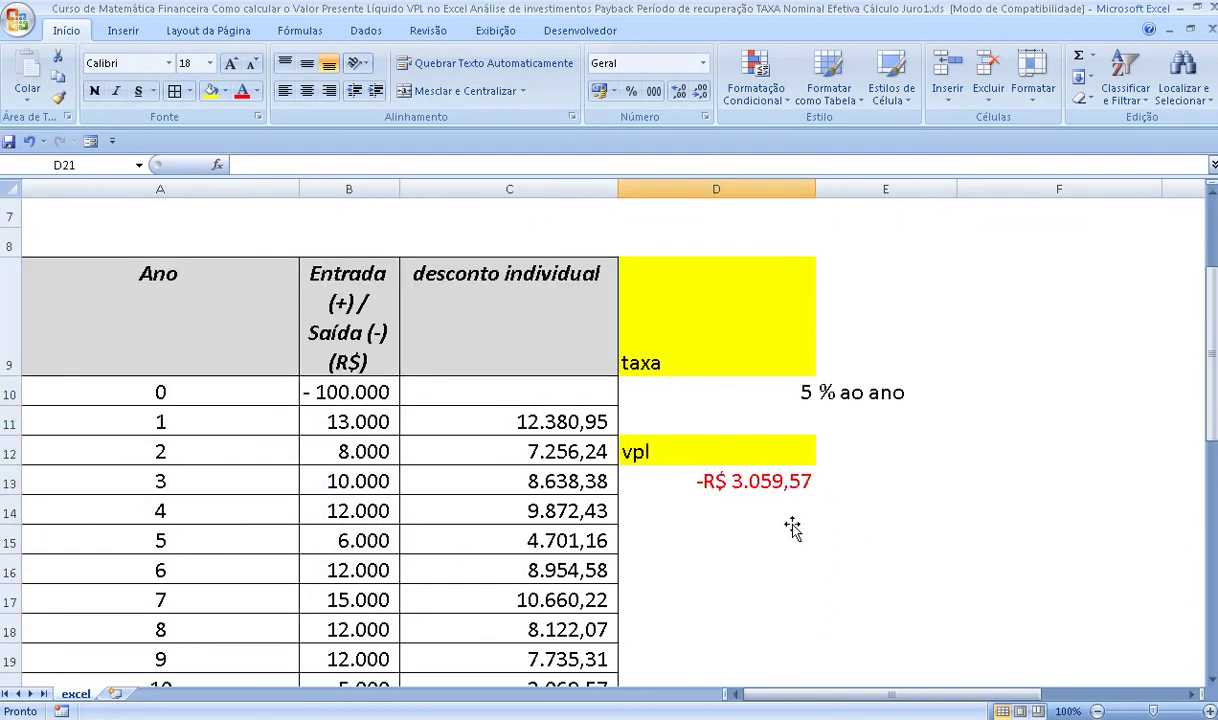
click(355, 389)
scroll(819, 570, down, 1)
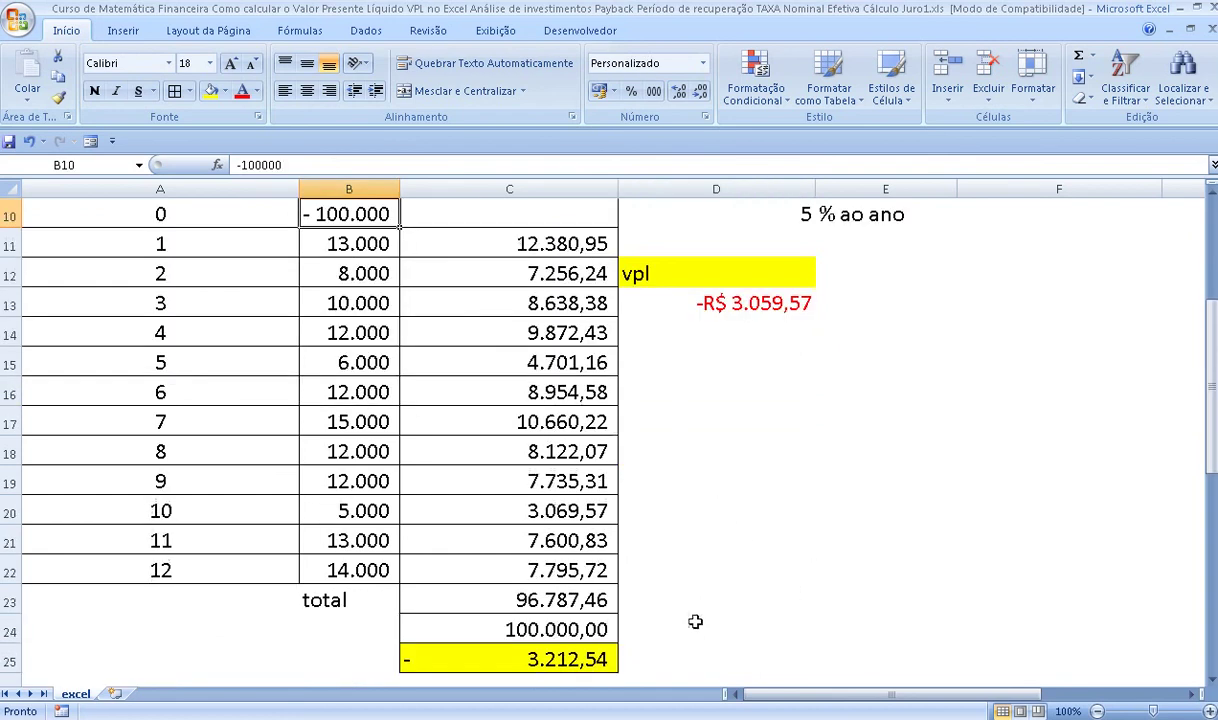
click(580, 655)
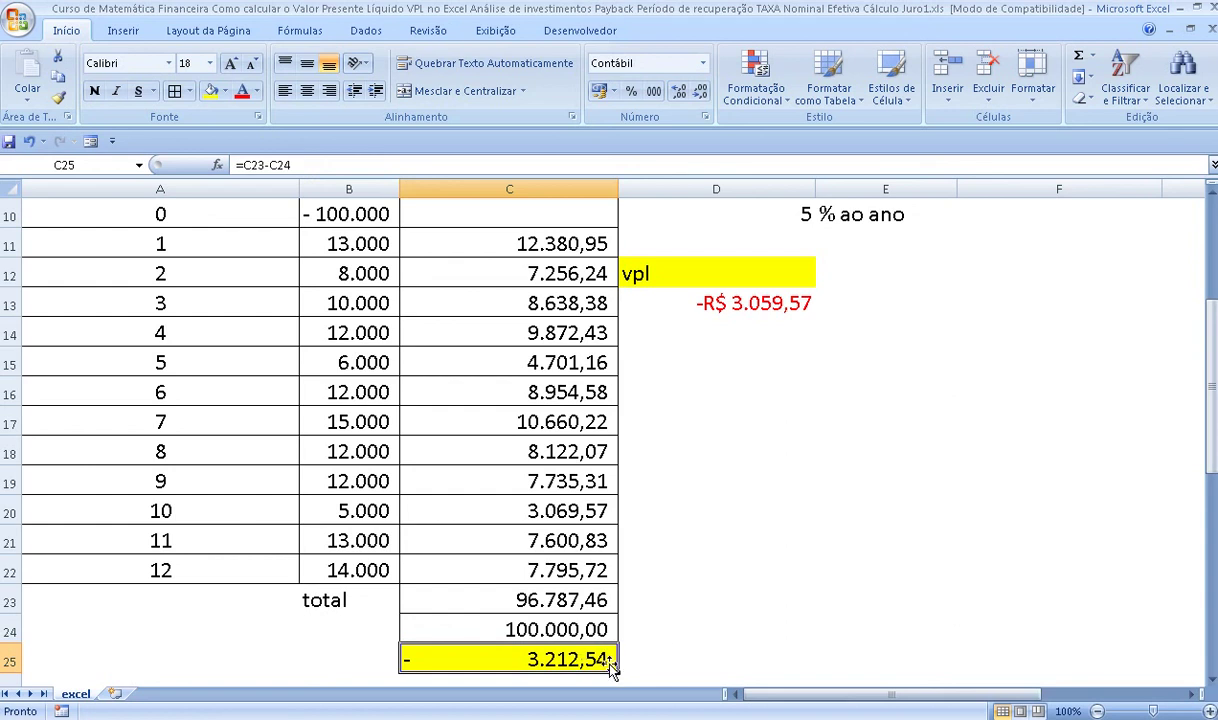
click(760, 659)
click(565, 659)
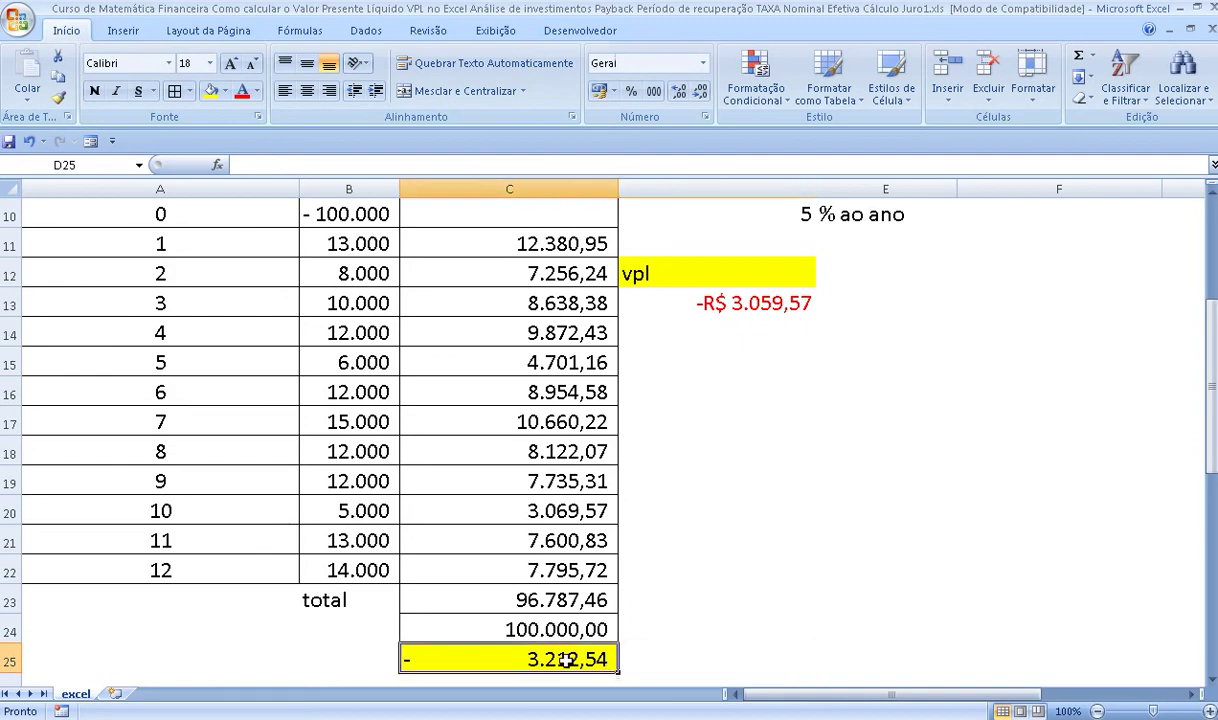